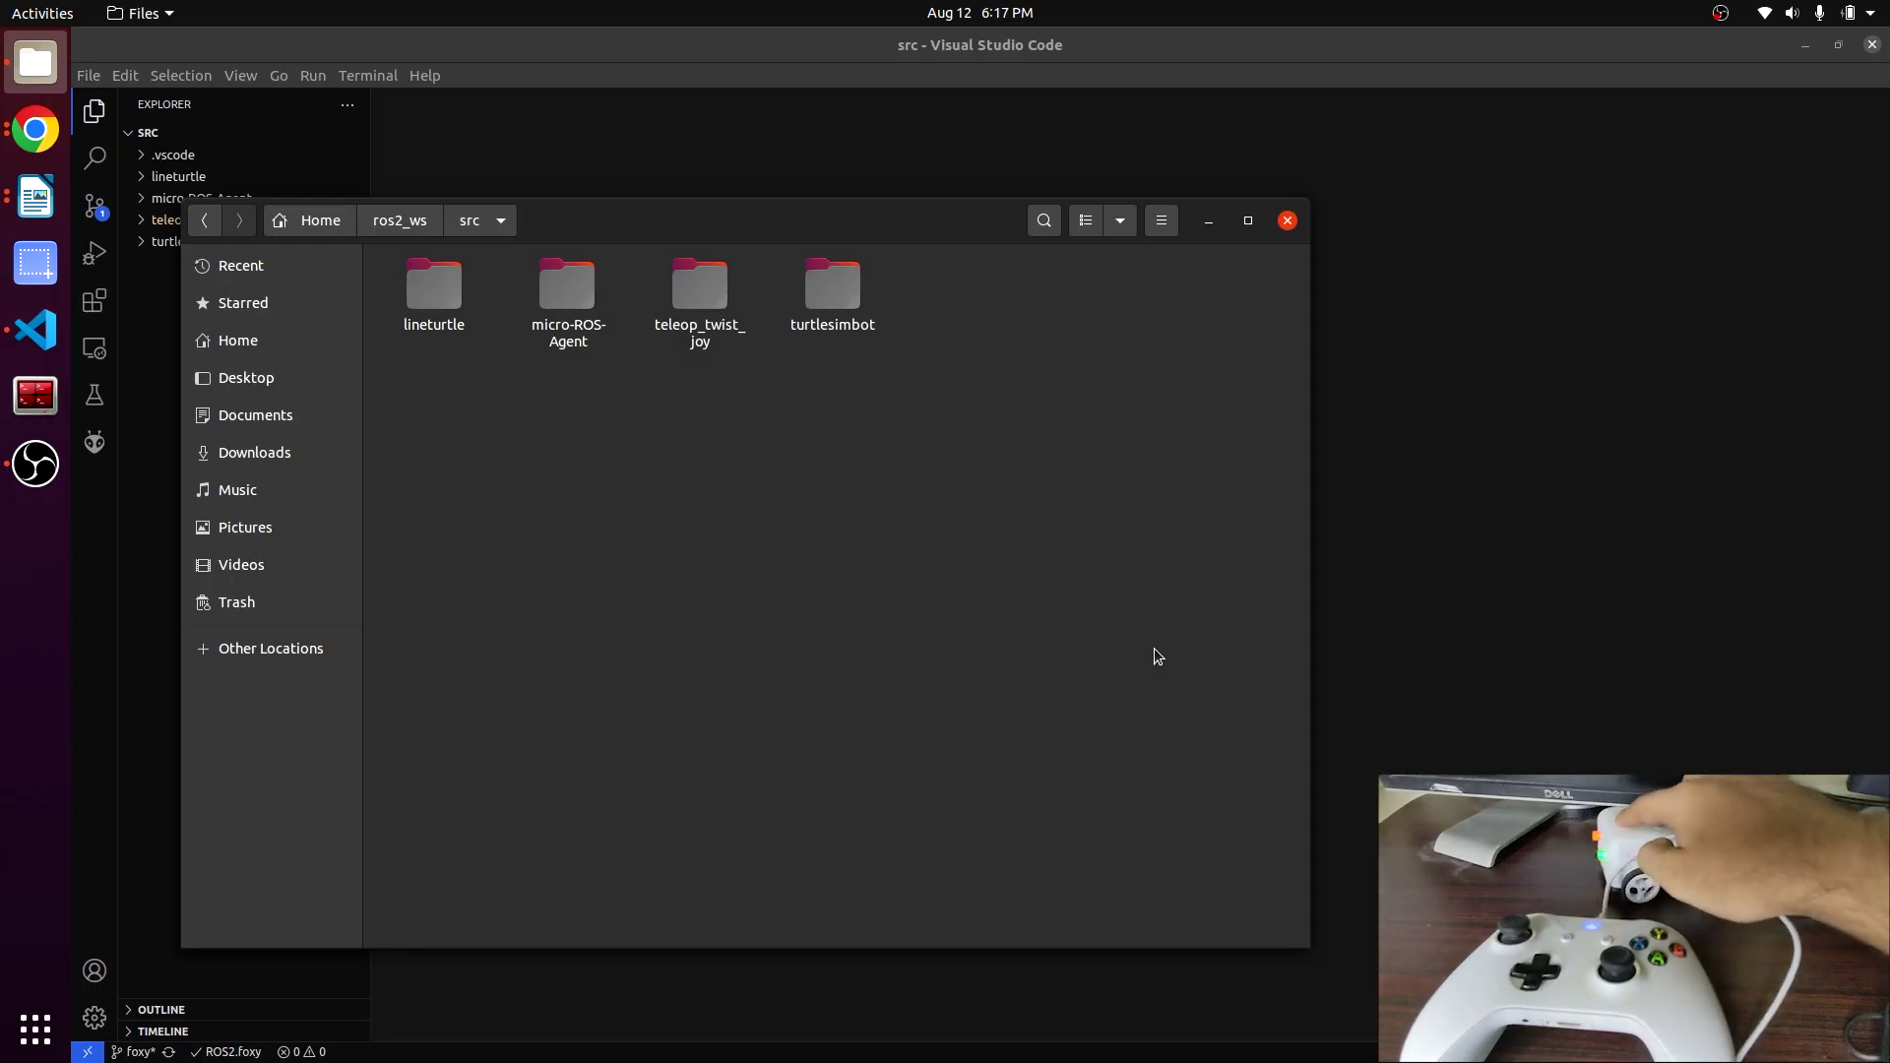
Open the lineturtle package folder located in ros2_ws/src.
{"action": "double_click", "coordinate": [684, 340]}
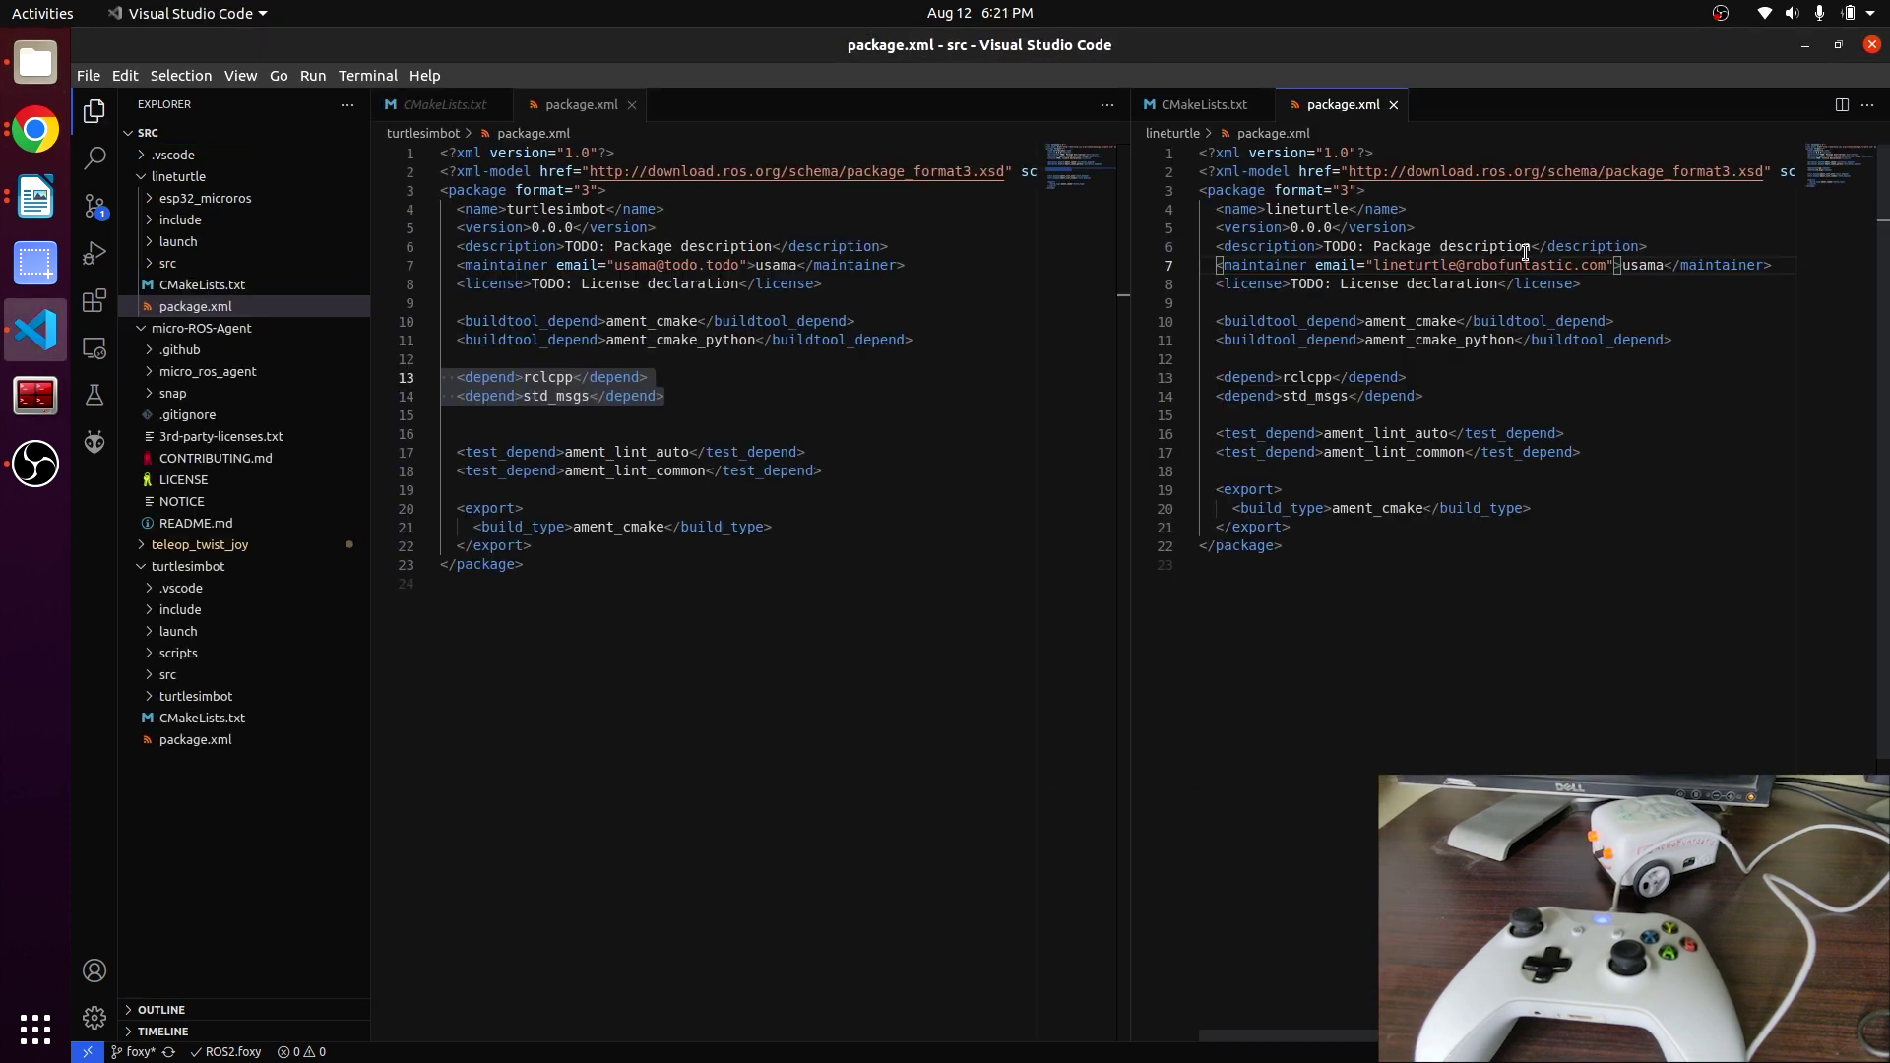
Build lineturtle with colcon in ros2_ws, centre the terminal, and source install/local_setup.bash.
{"action": "left_click", "coordinate": [36, 395]}
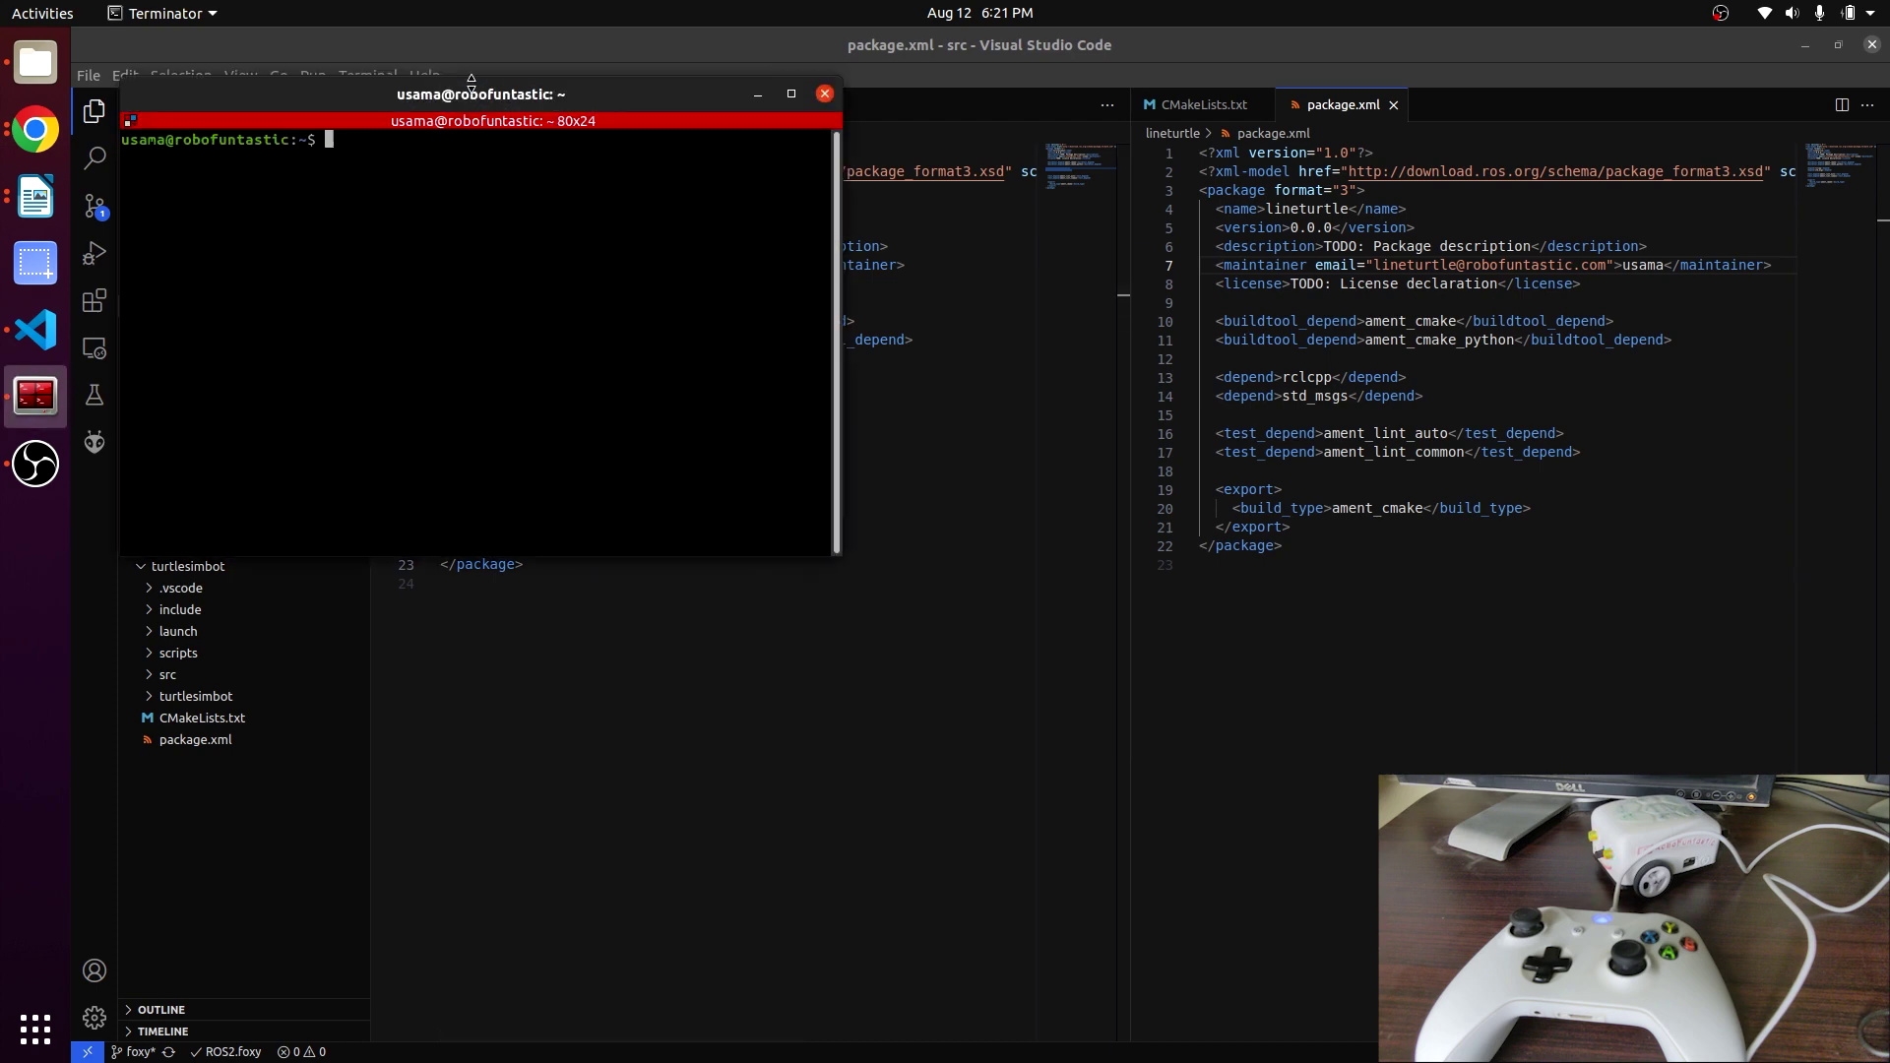
{"action": "left_click_drag", "start_coordinate": [481, 96], "coordinate": [667, 378]}
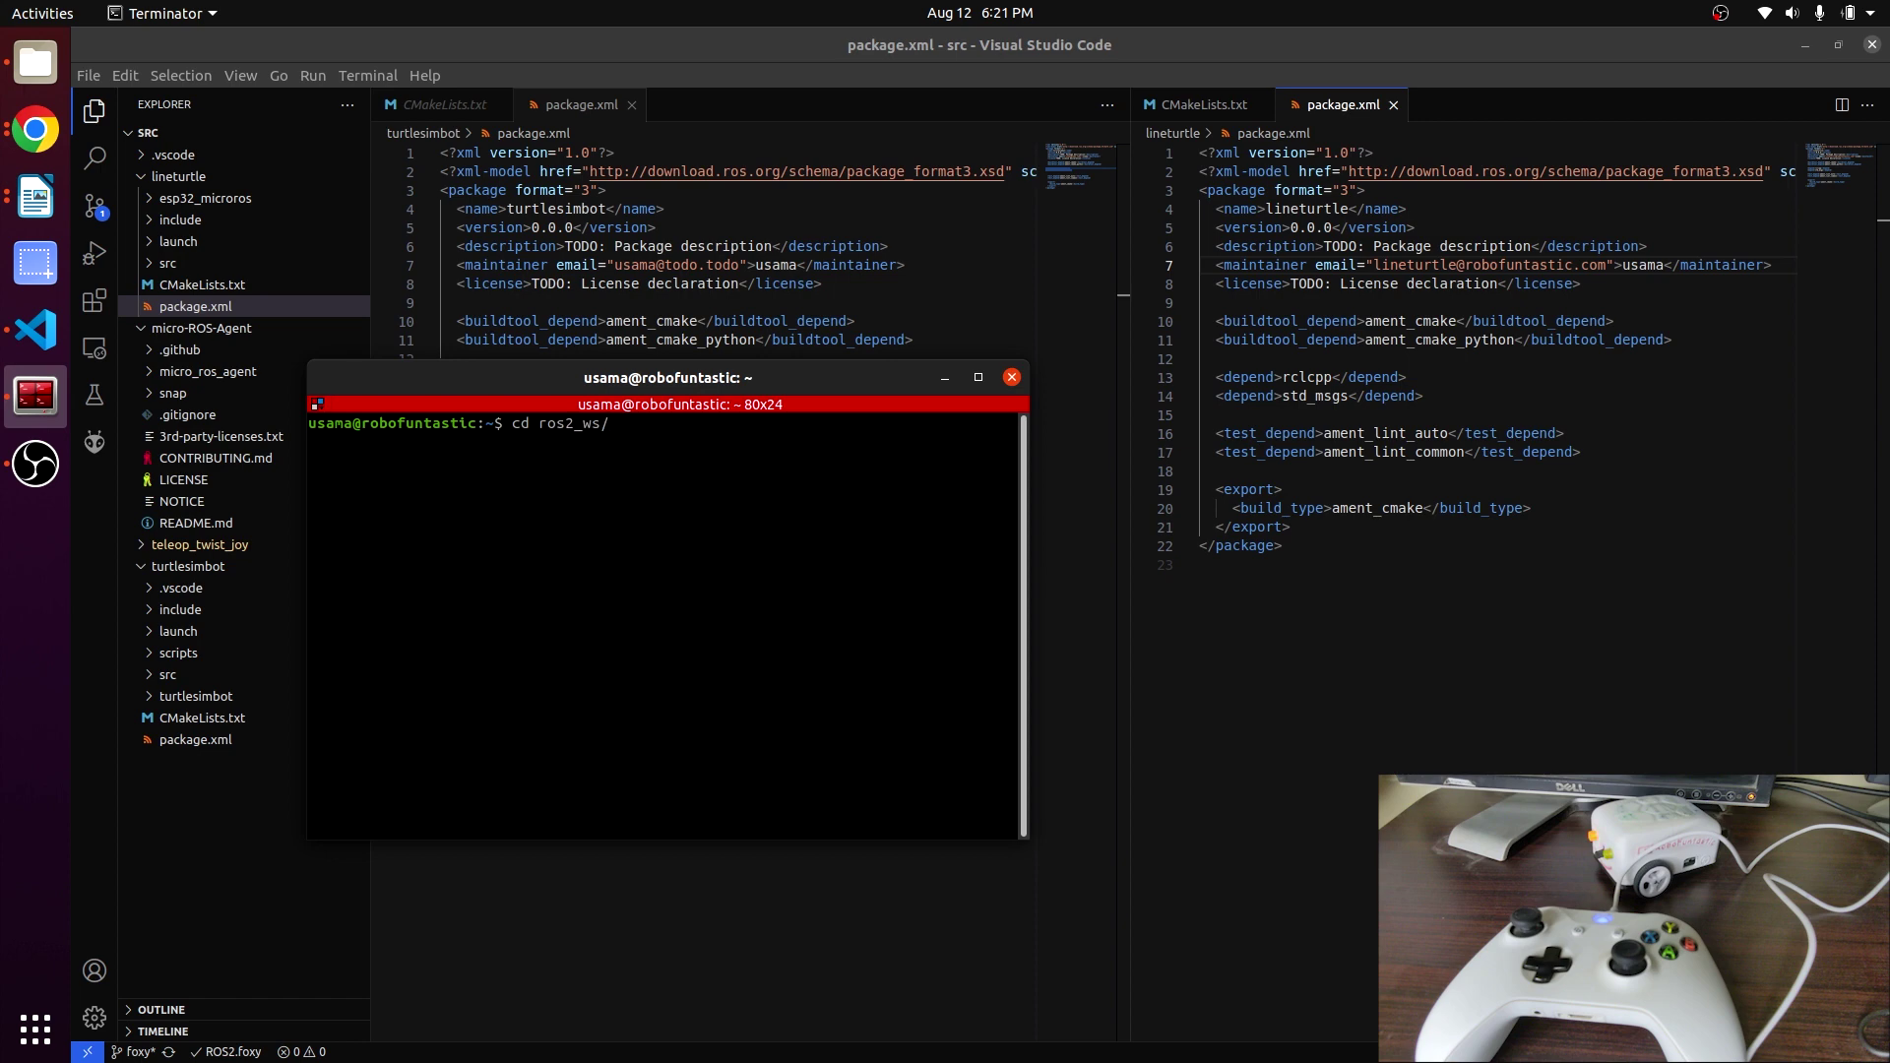
{"action": "key", "text": "Return"}
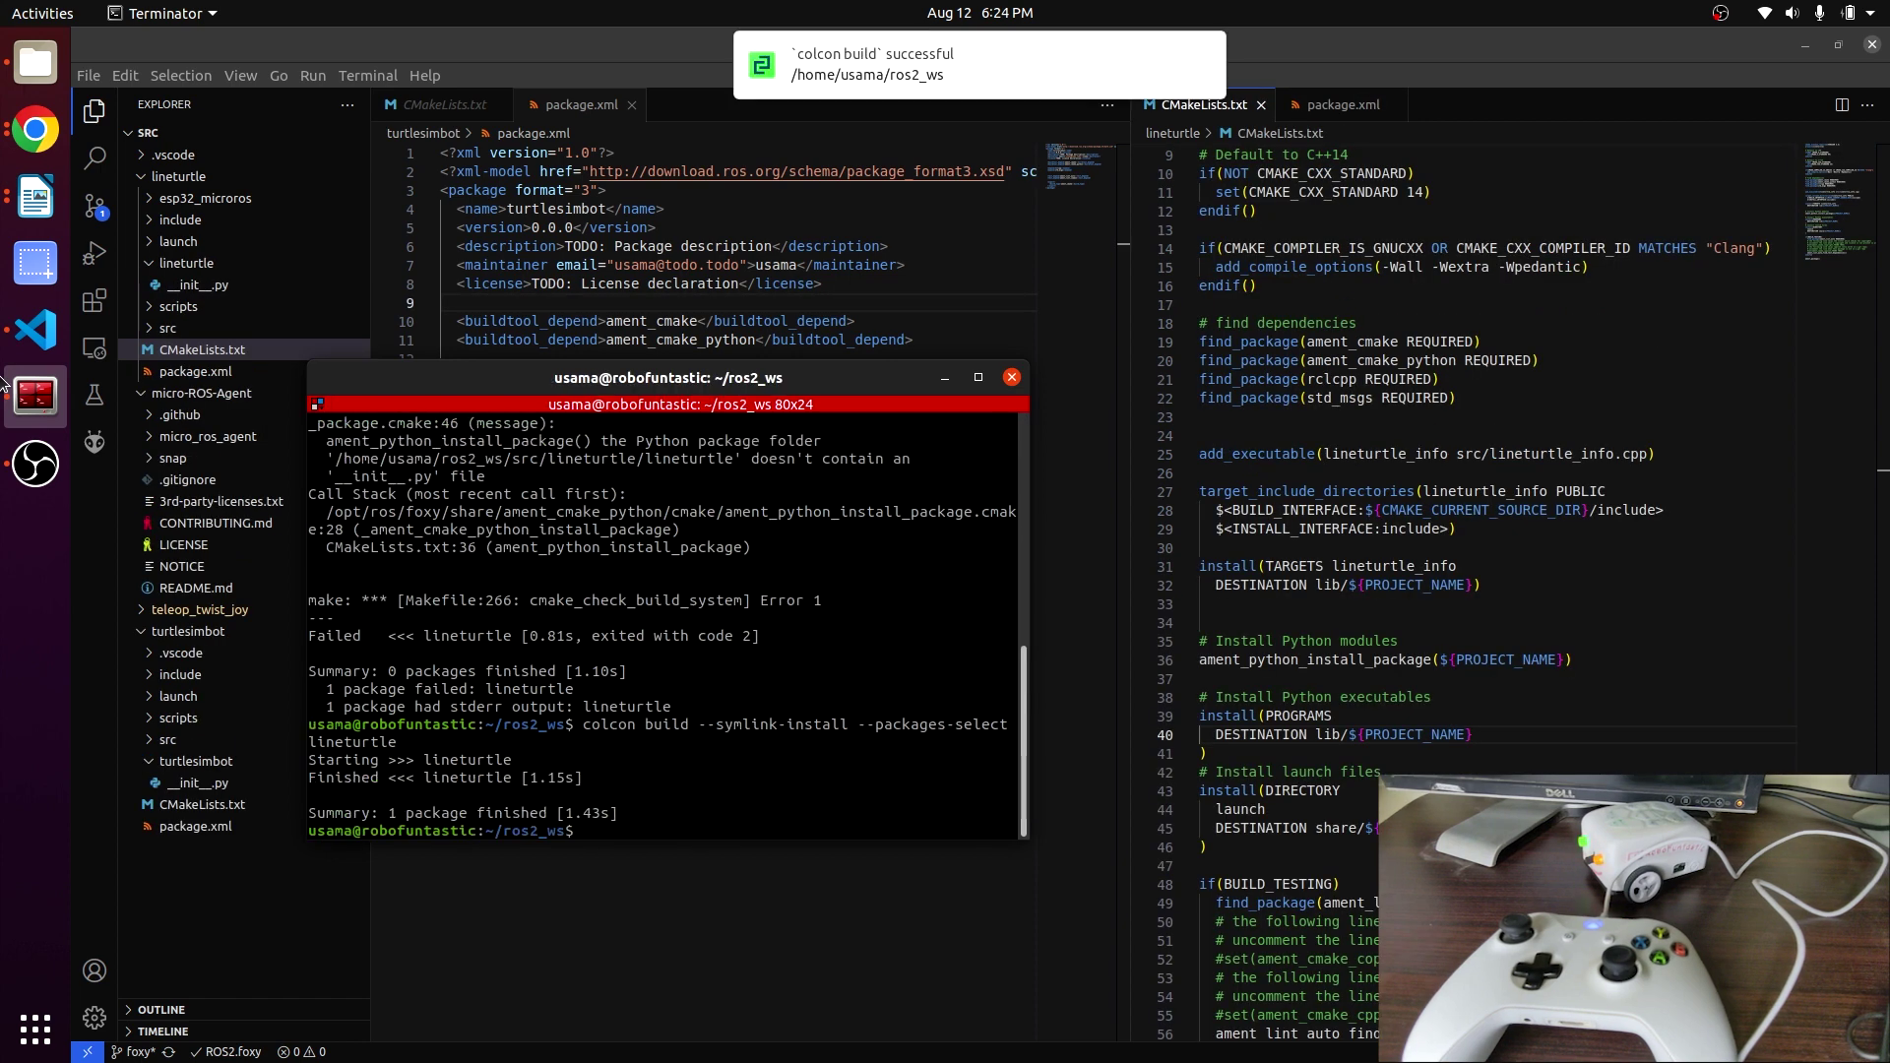
{"action": "type", "text": " source install/local_setup.bash"}
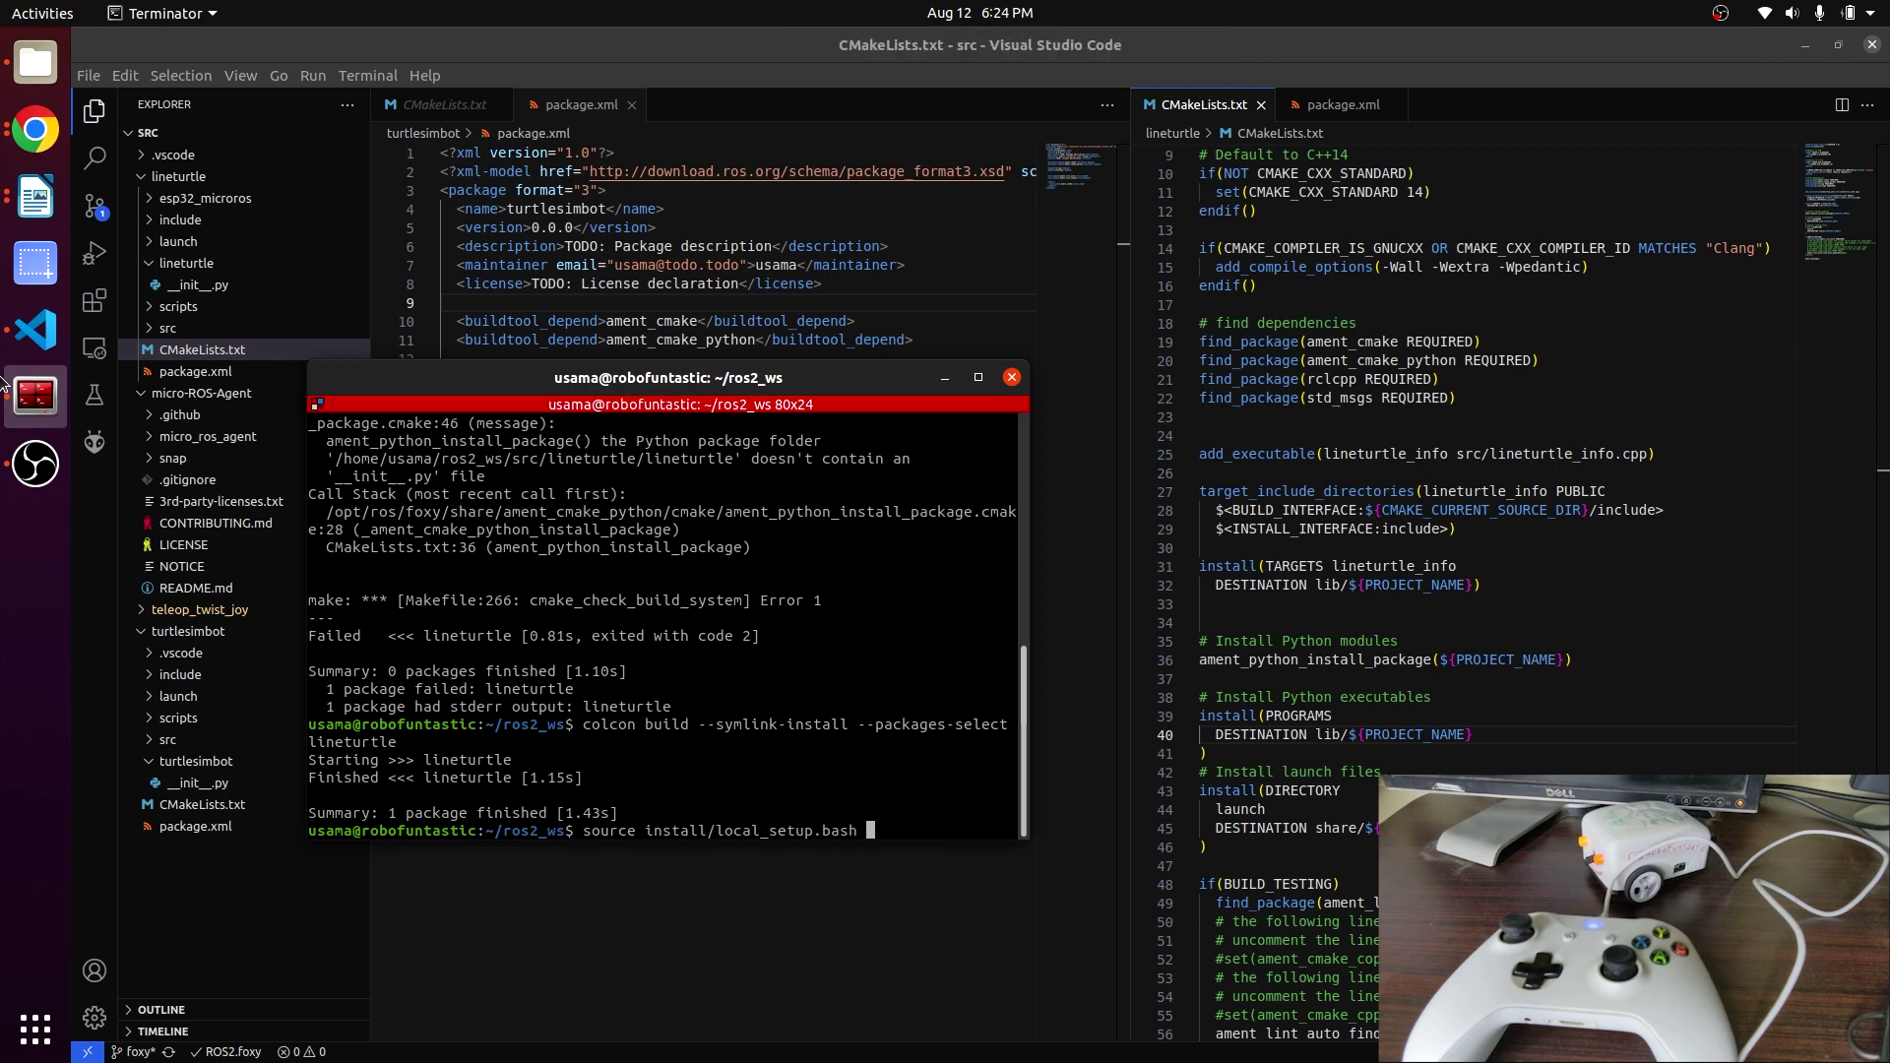
{"action": "key", "text": "Return"}
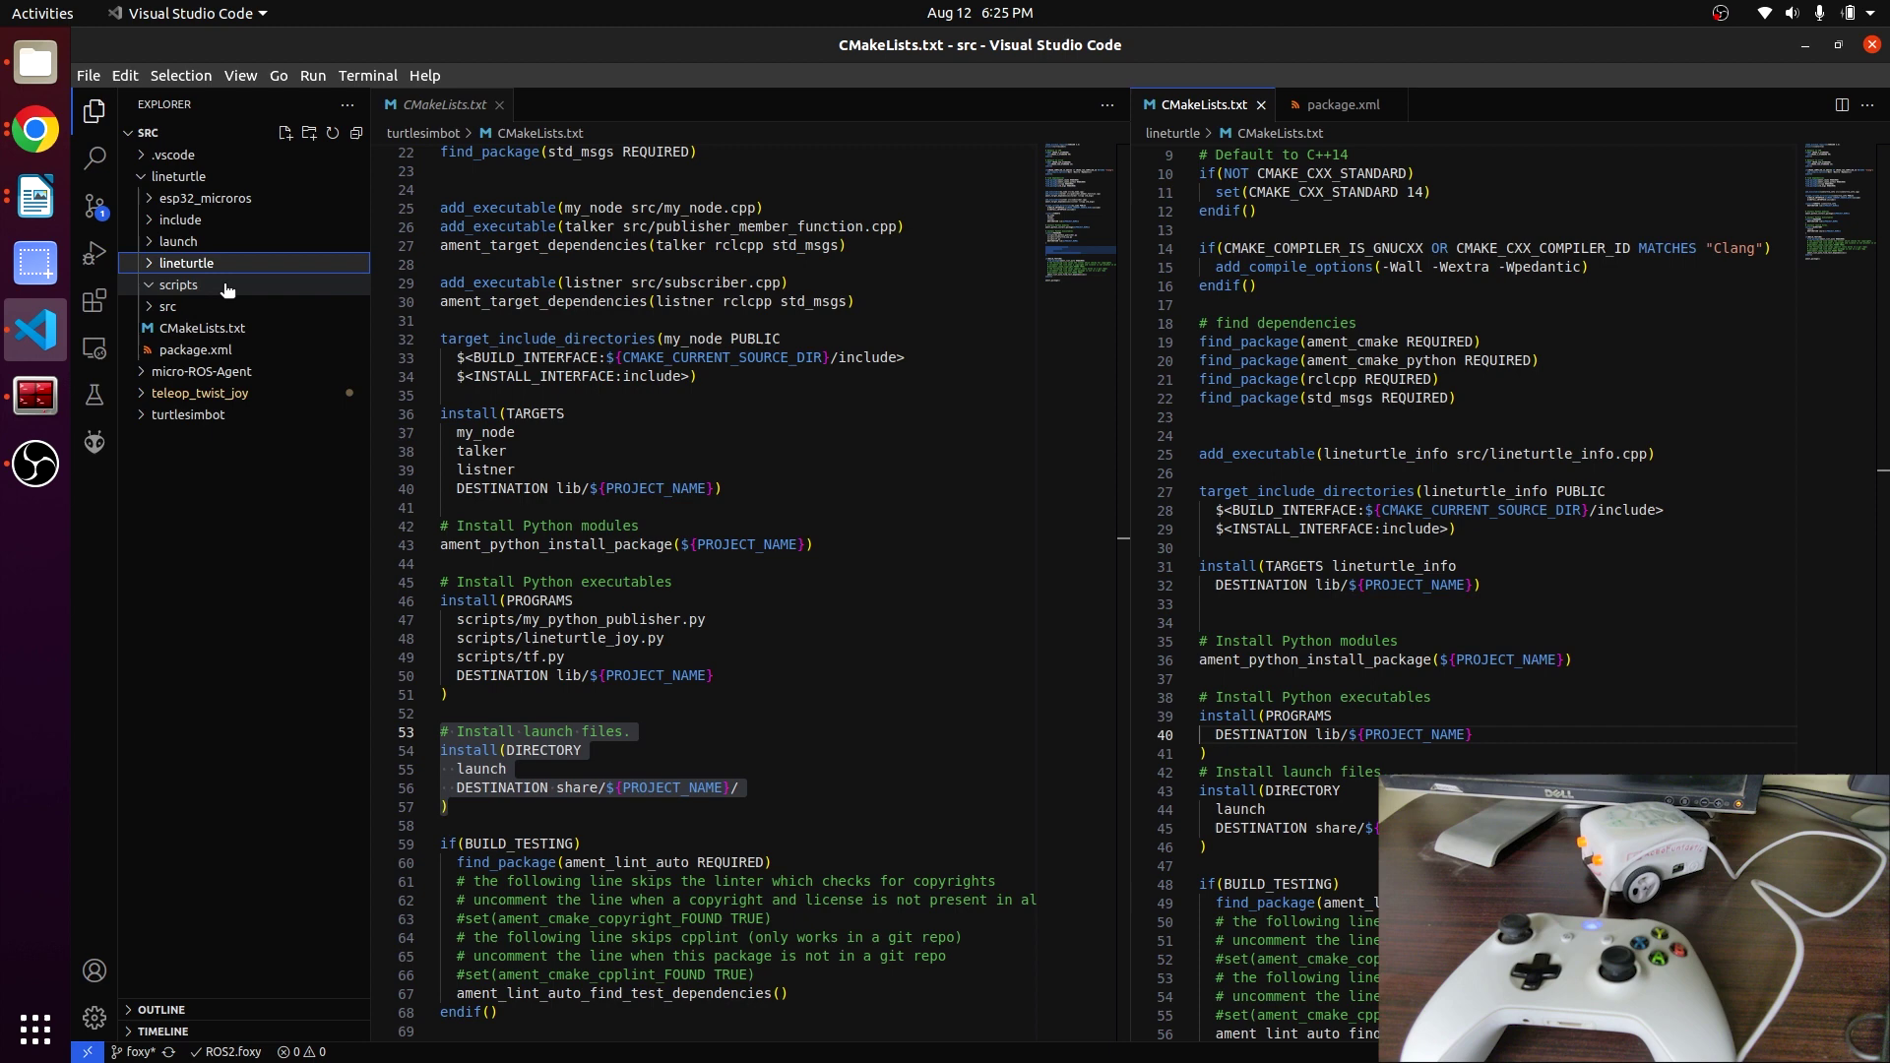
Expand the lineturtle scripts folder and open lineturtle_joy.py beside the CMakeLists.
{"action": "left_click", "coordinate": [226, 285]}
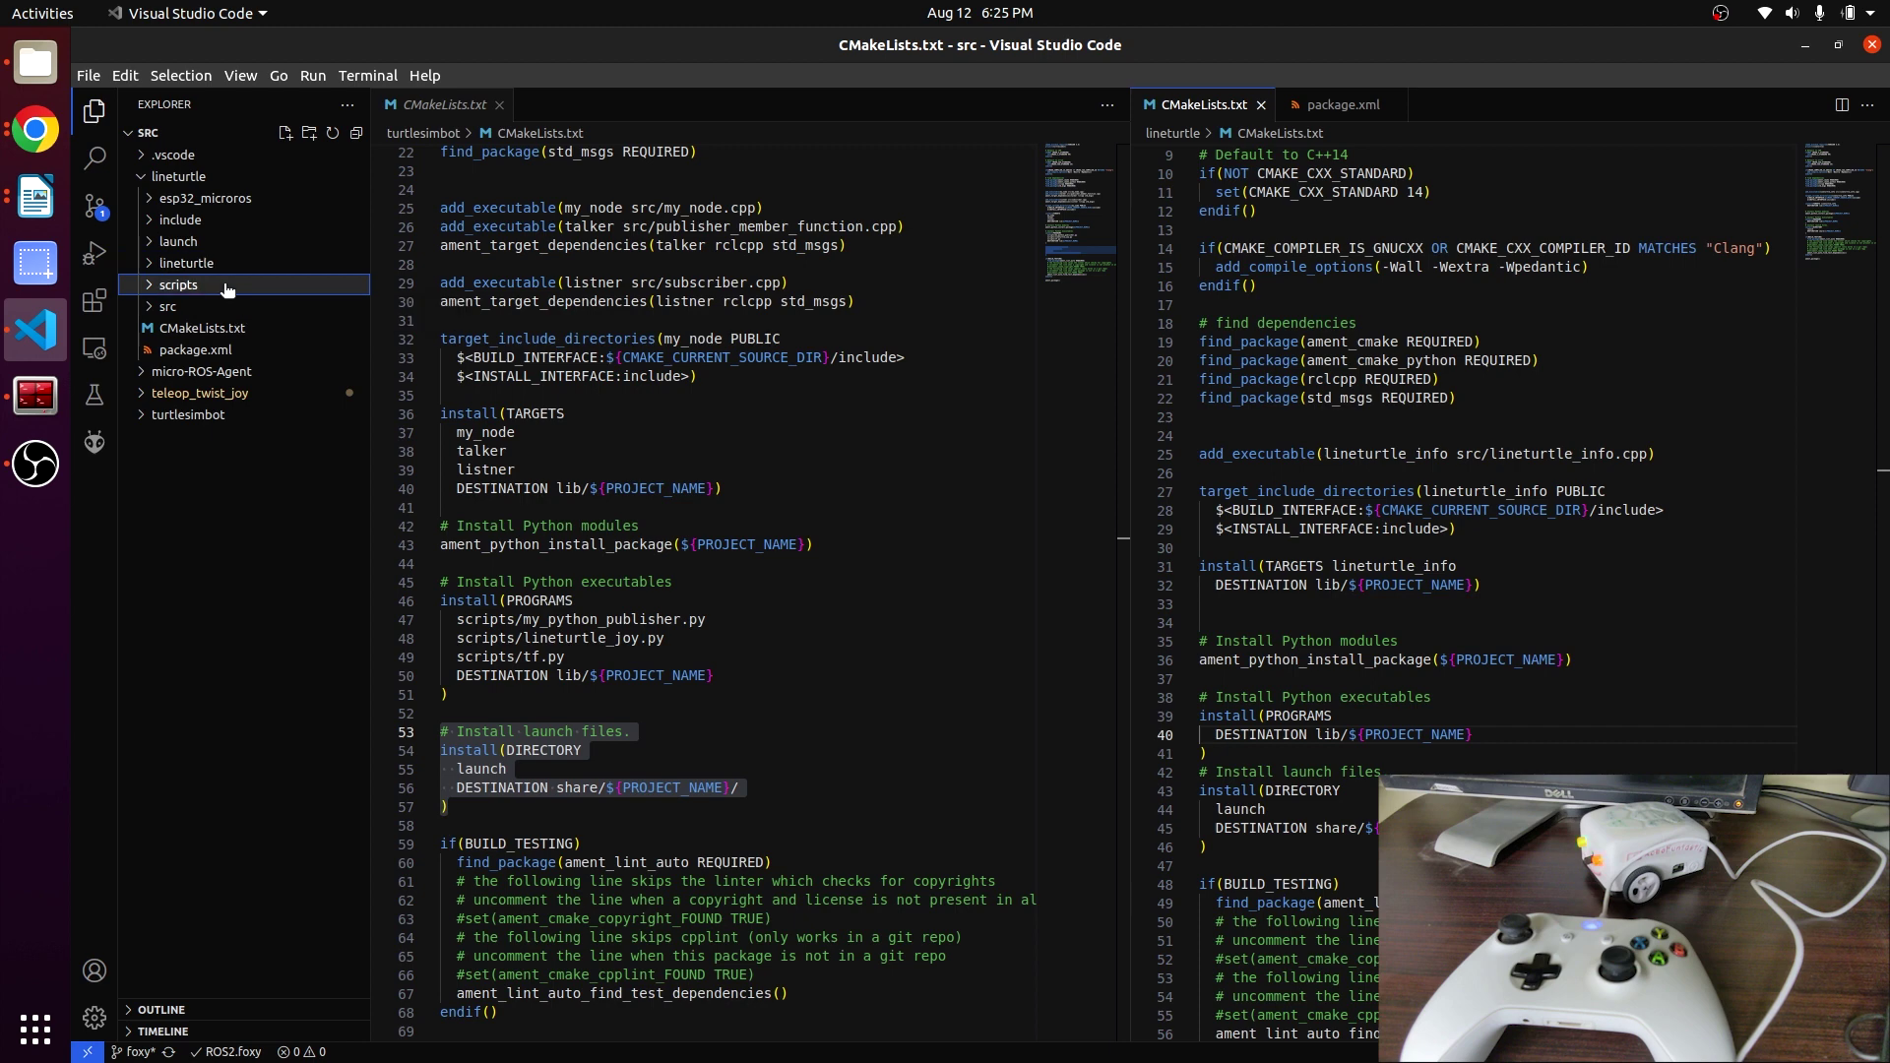
{"action": "left_click", "coordinate": [227, 286]}
{"action": "left_click", "coordinate": [222, 305]}
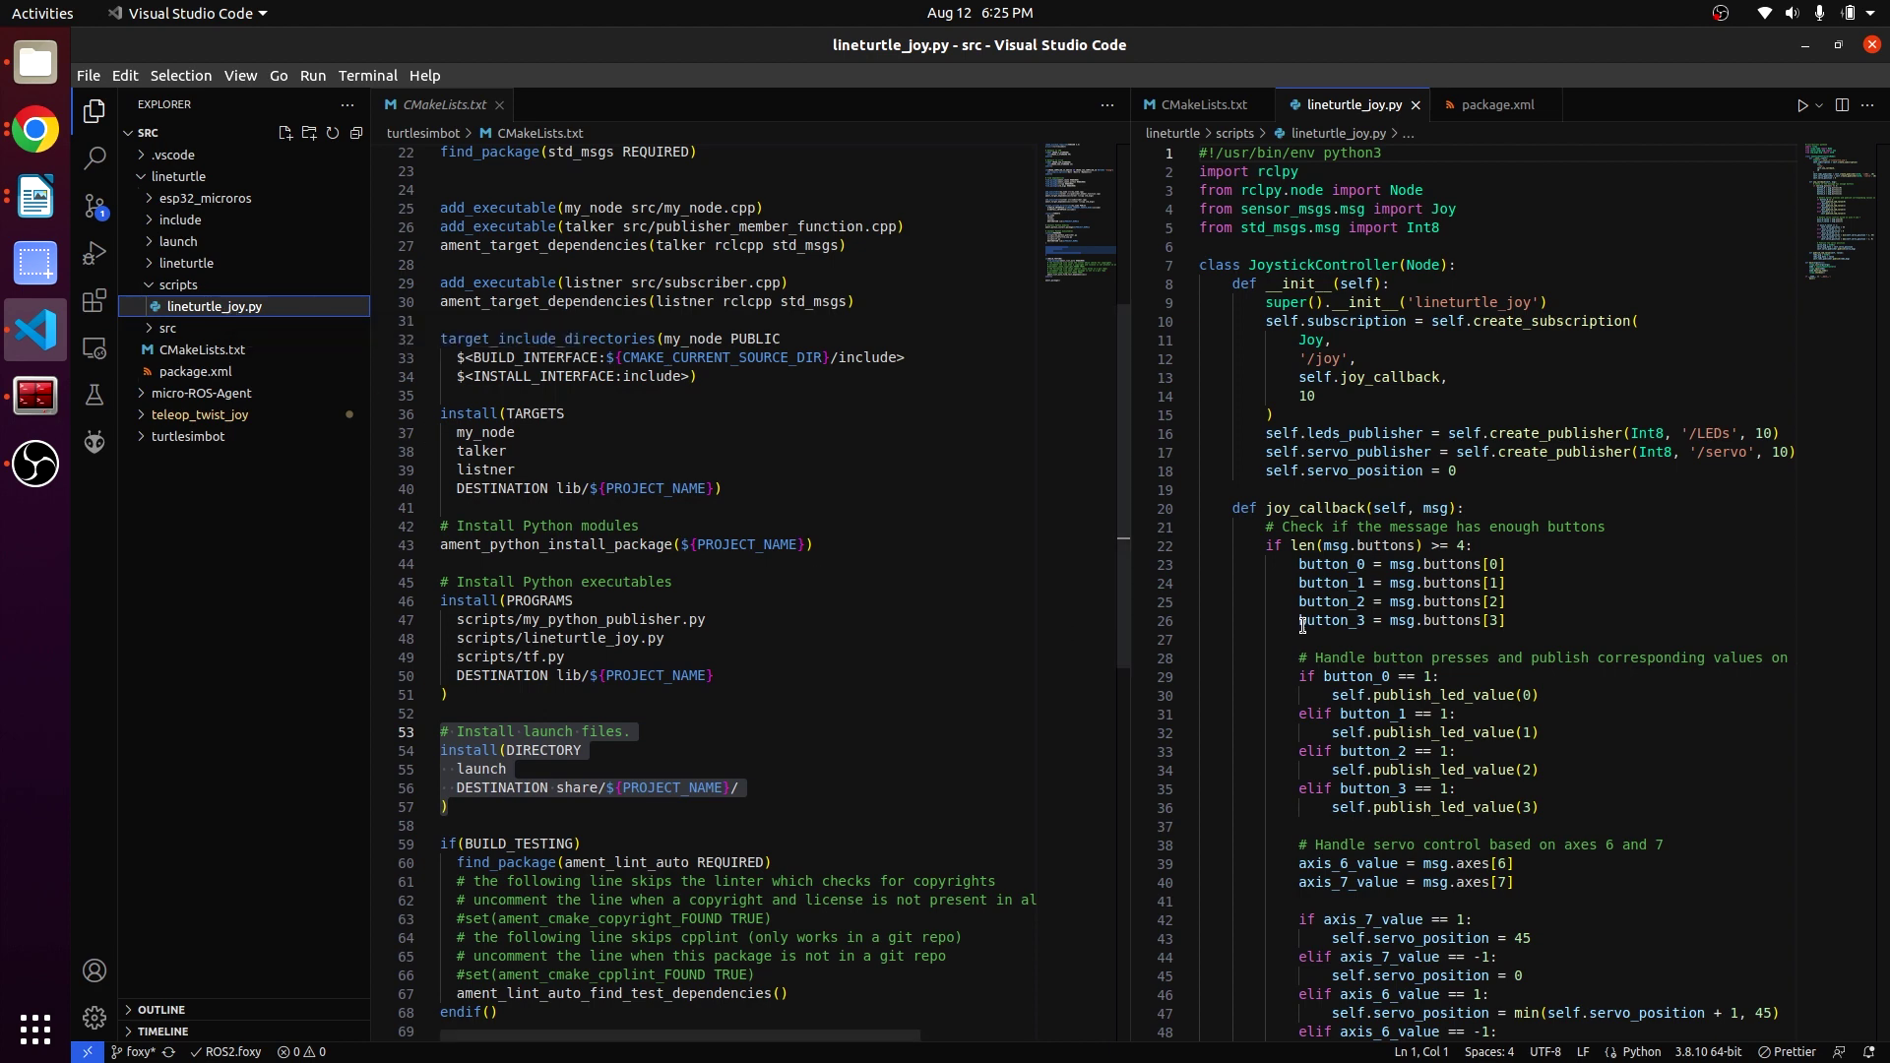
Paste the copied scripts line into lineturtle's install(PROGRAMS) and save the CMakeLists.
{"action": "left_click", "coordinate": [1200, 107]}
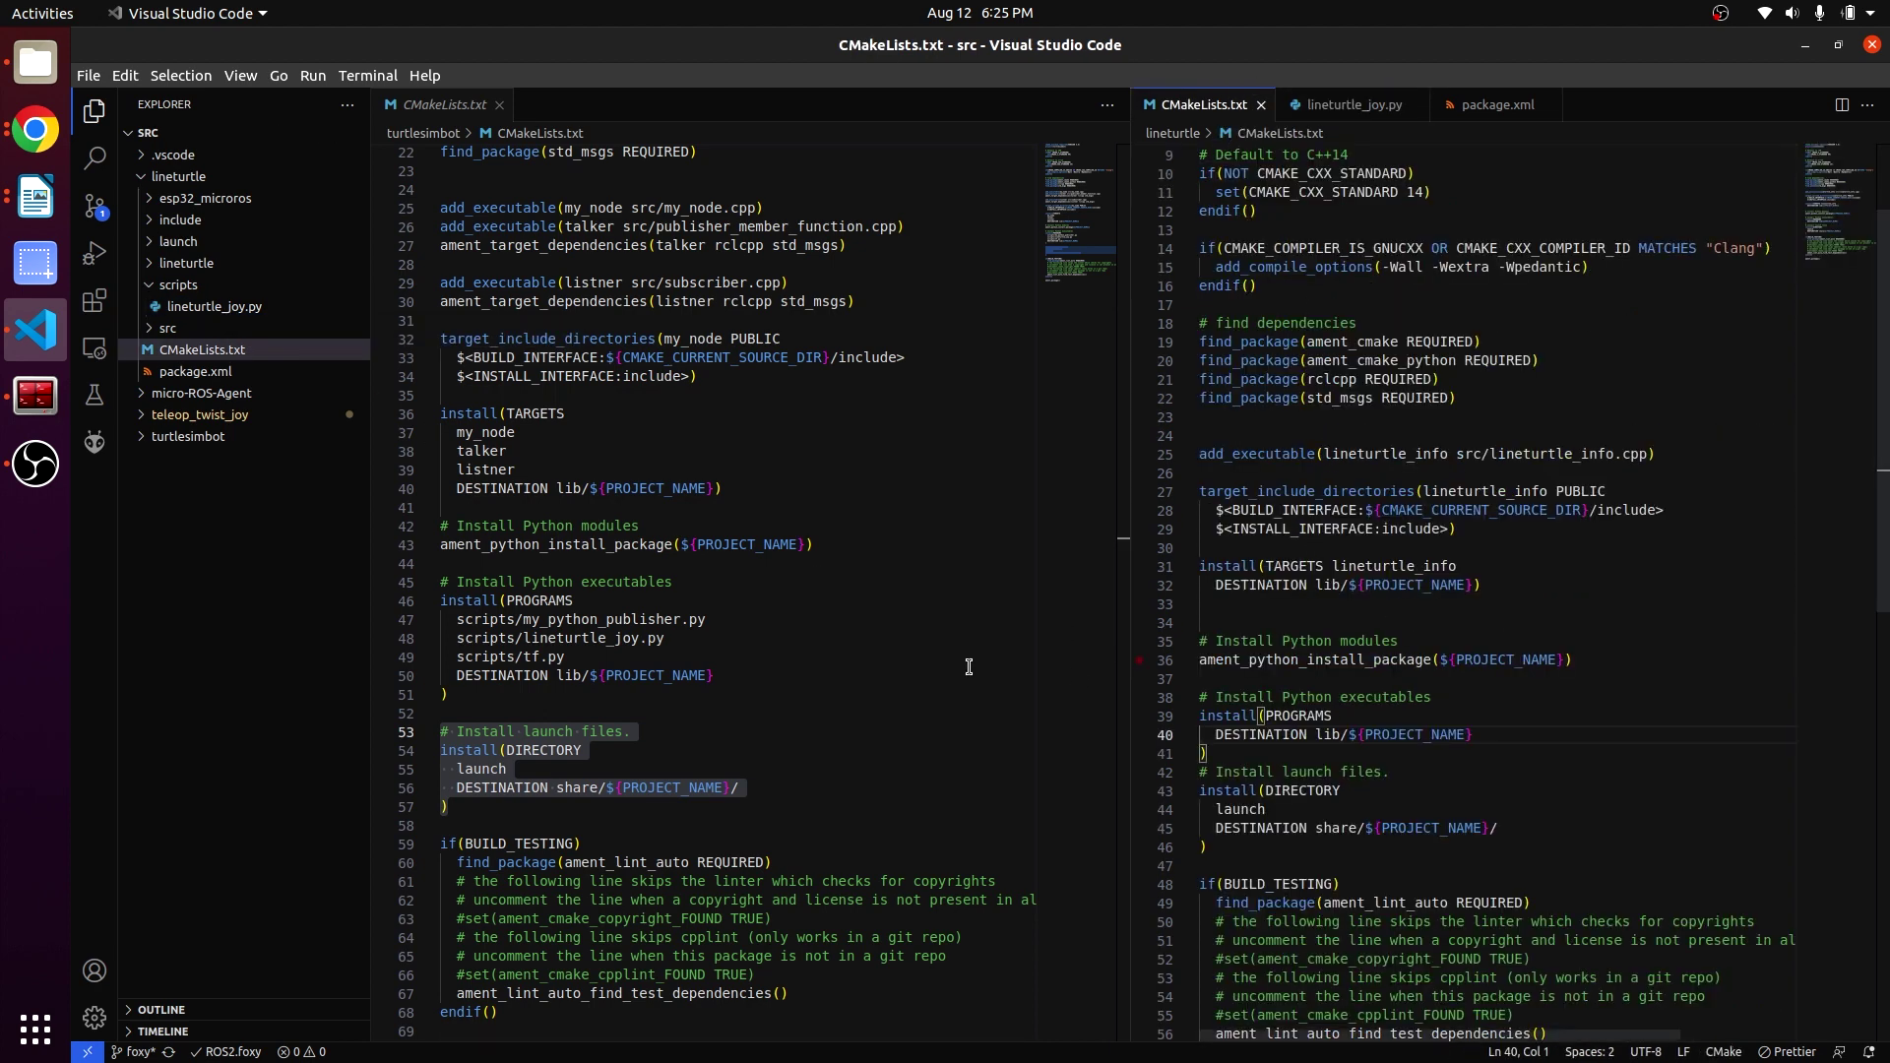
{"action": "left_click_drag", "start_coordinate": [566, 656], "coordinate": [455, 657]}
{"action": "key", "text": "ctrl+c"}
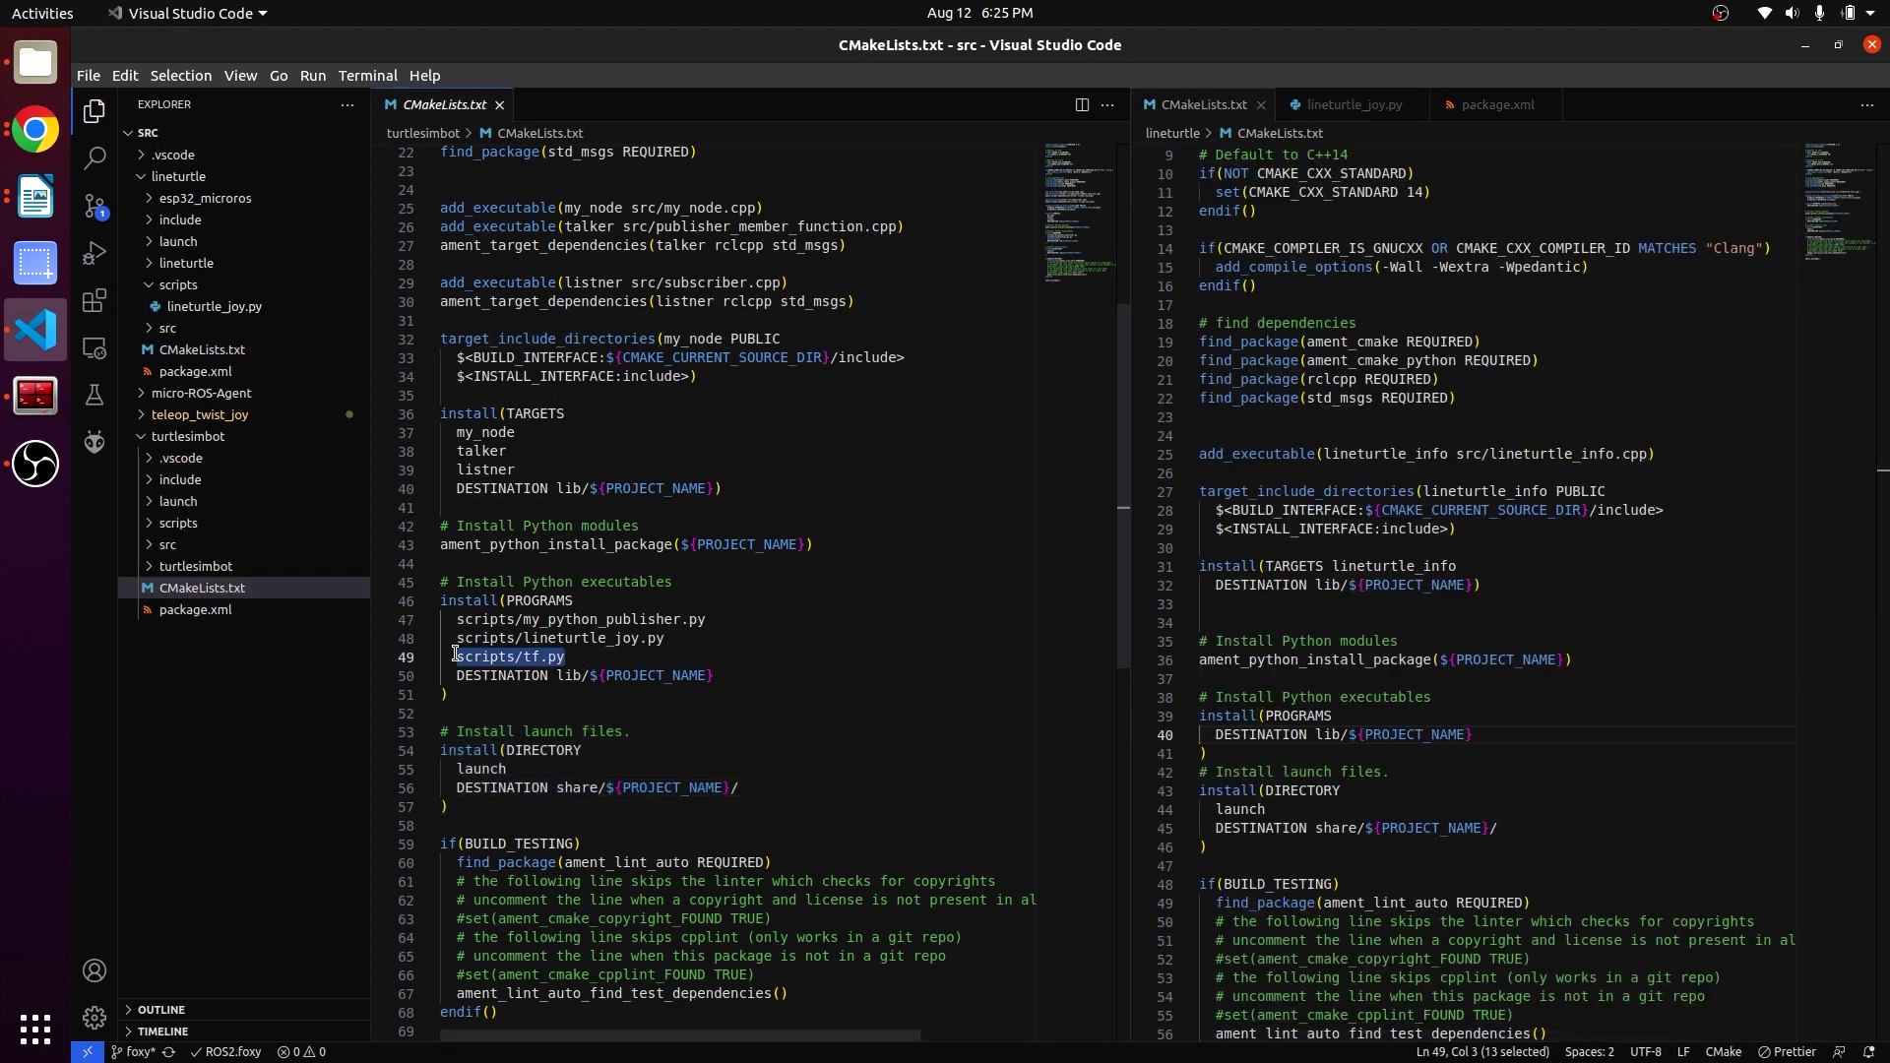
{"action": "key", "text": "ctrl+w"}
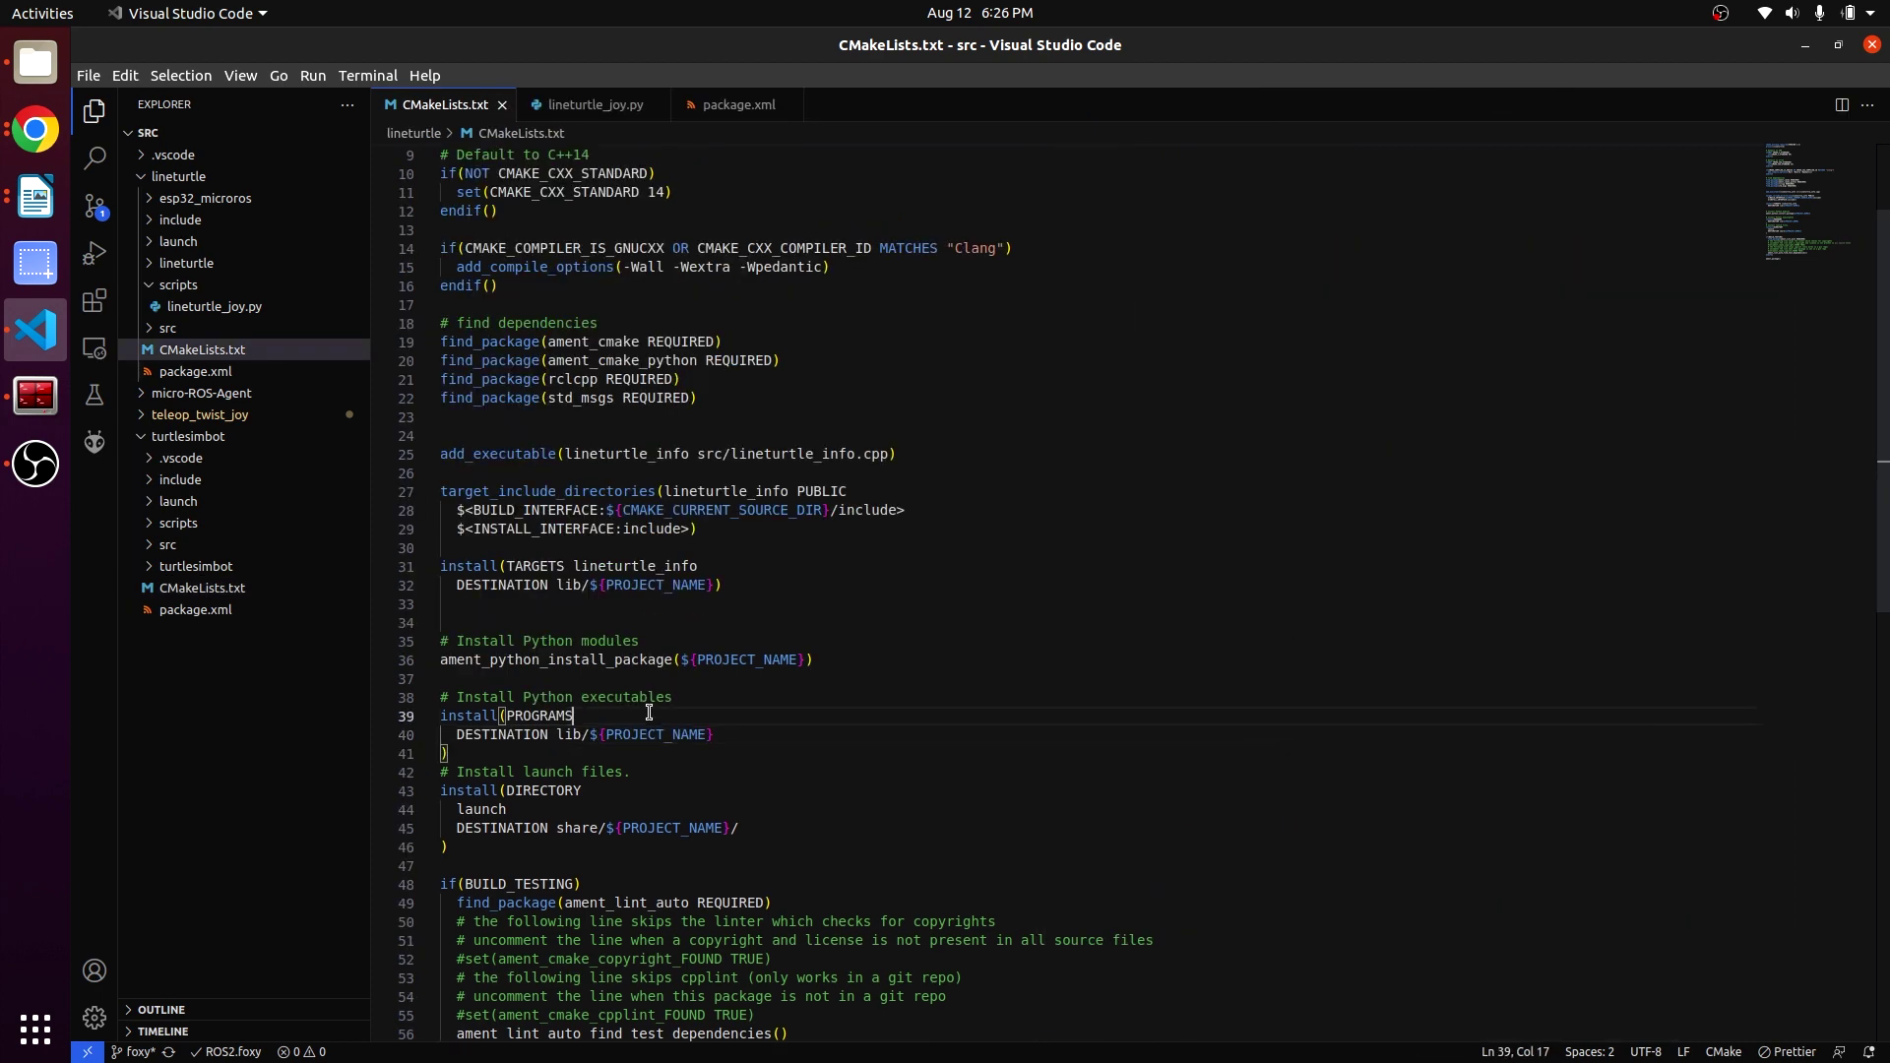
{"action": "key", "text": "Return"}
{"action": "key", "text": "ctrl+v"}
{"action": "type", "text": "li"}
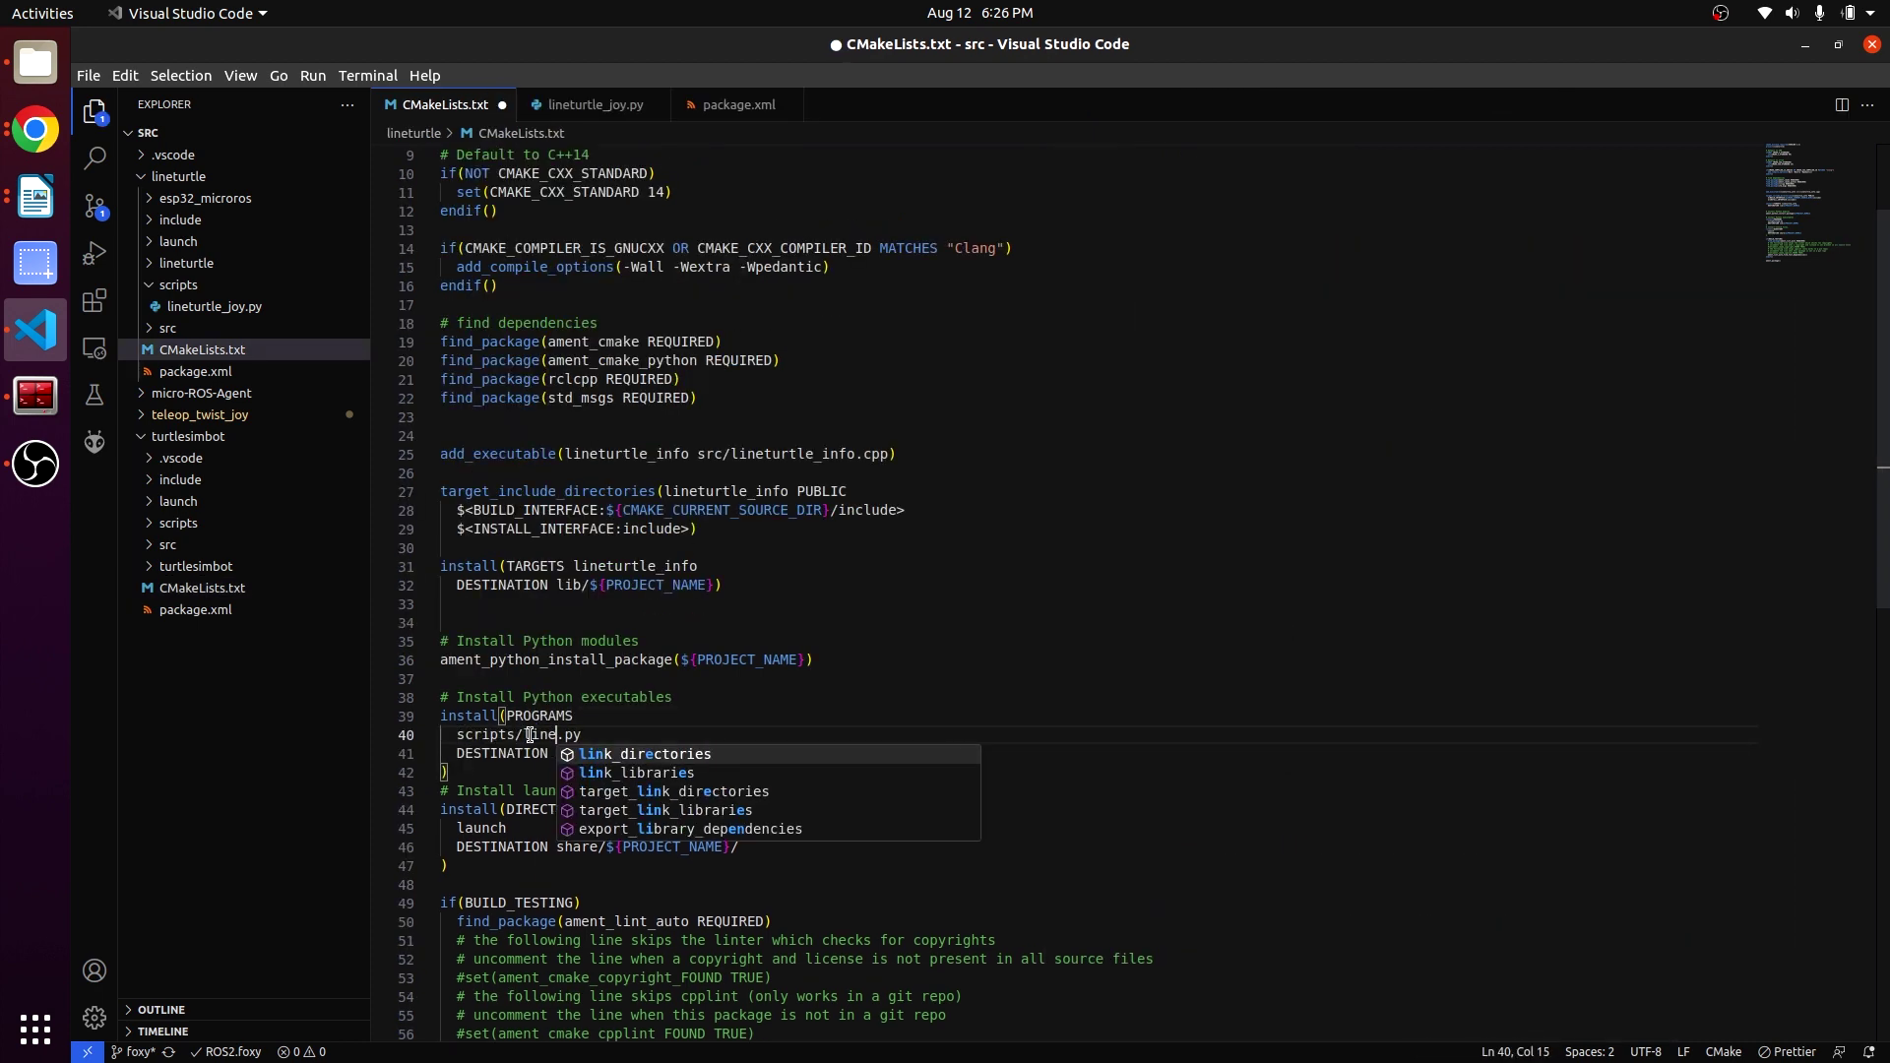
{"action": "type", "text": "neturtle_joy"}
{"action": "key", "text": "ctrl+s"}
Rebuild the lineturtle package with colcon and re-source the install setup.
{"action": "key", "text": "alt+Tab"}
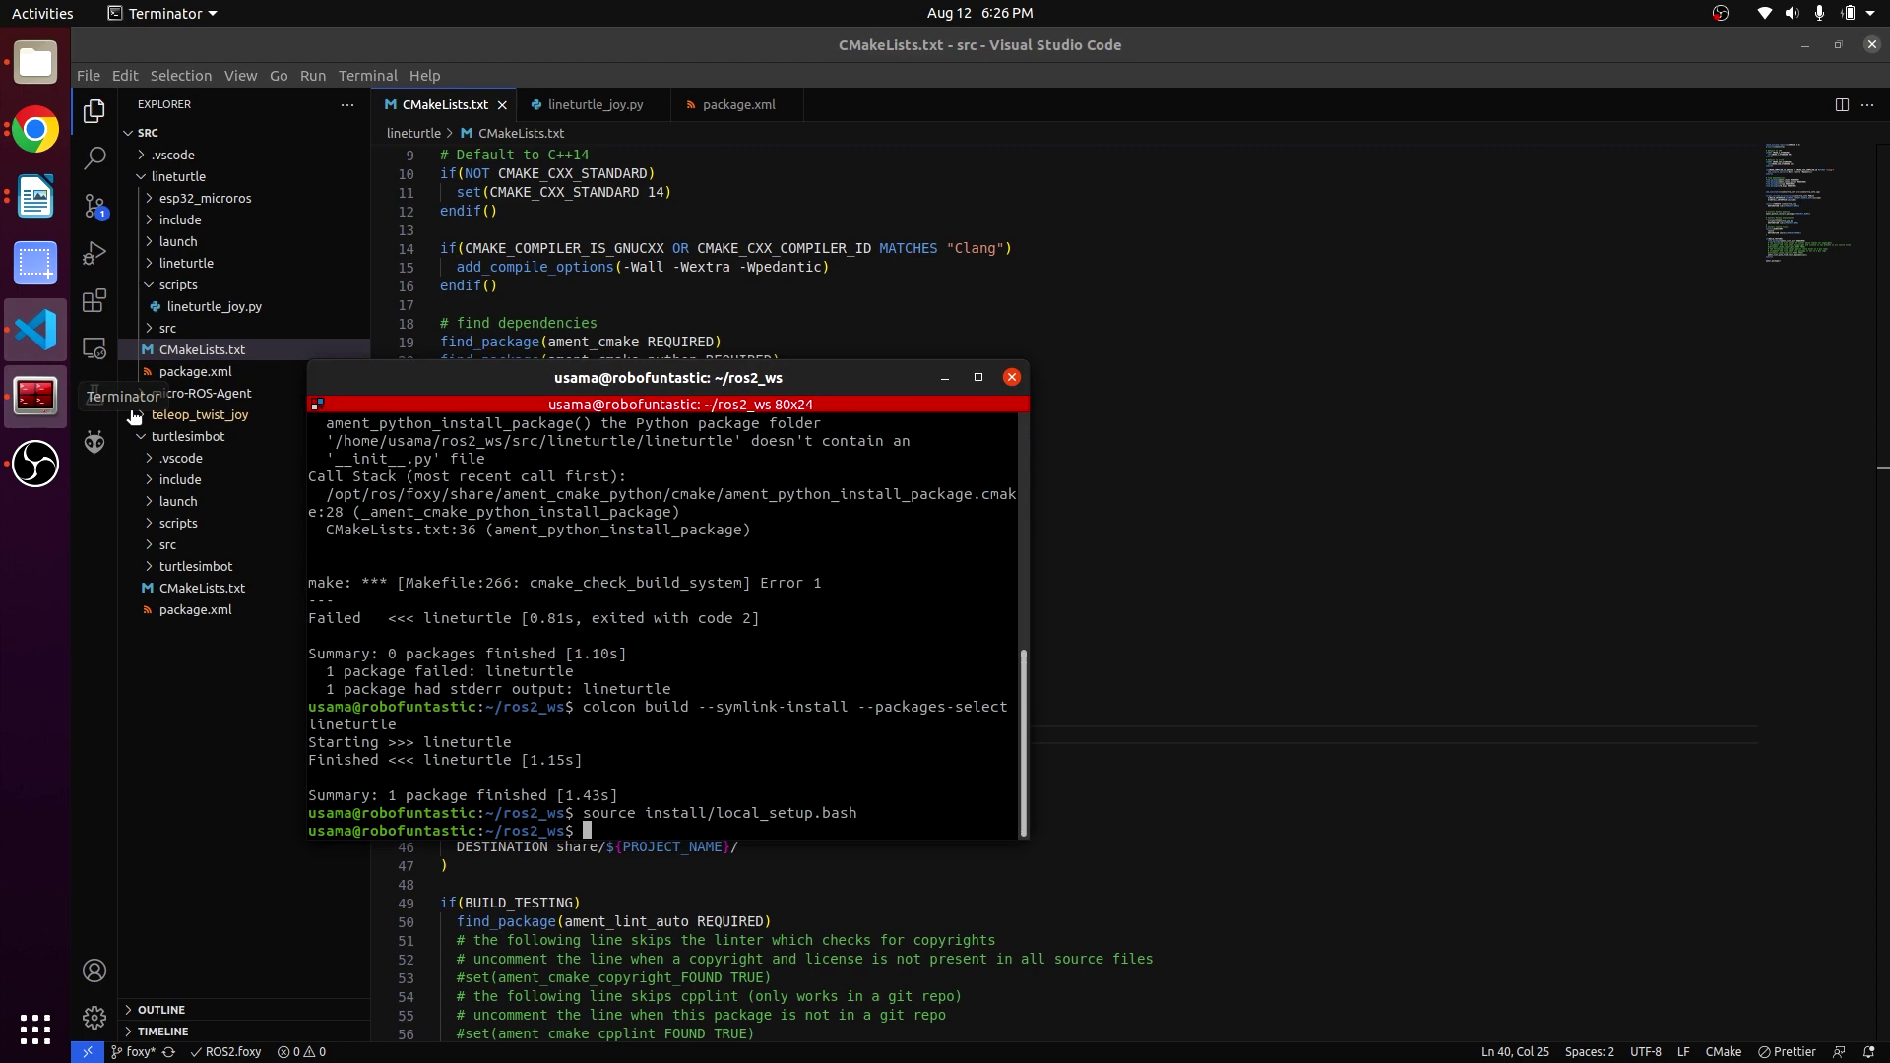
{"action": "key", "text": "Up"}
{"action": "key", "text": "Return"}
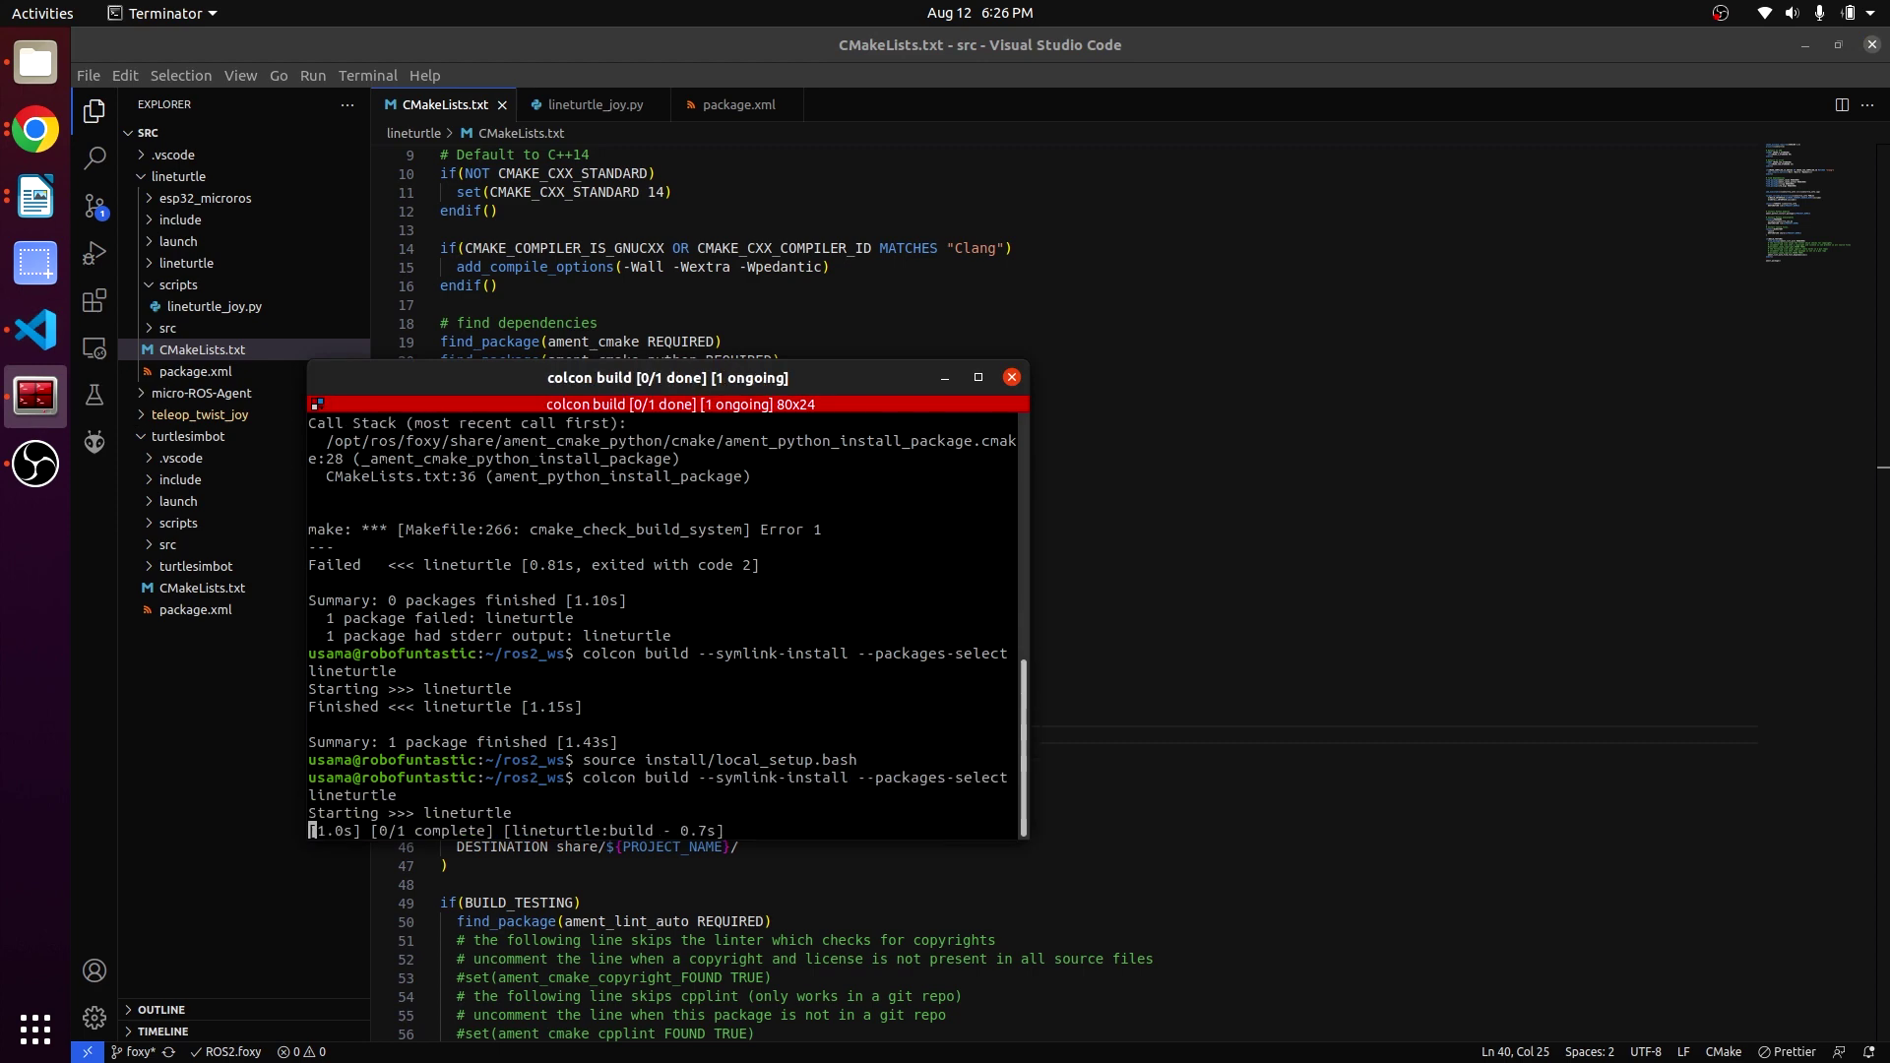
{"action": "key", "text": "Up"}
{"action": "key", "text": "Up"}
{"action": "key", "text": "Return"}
Inspect the /joy, LEDs and servo topic names in lineturtle_joy.py.
{"action": "key", "text": "alt+Tab"}
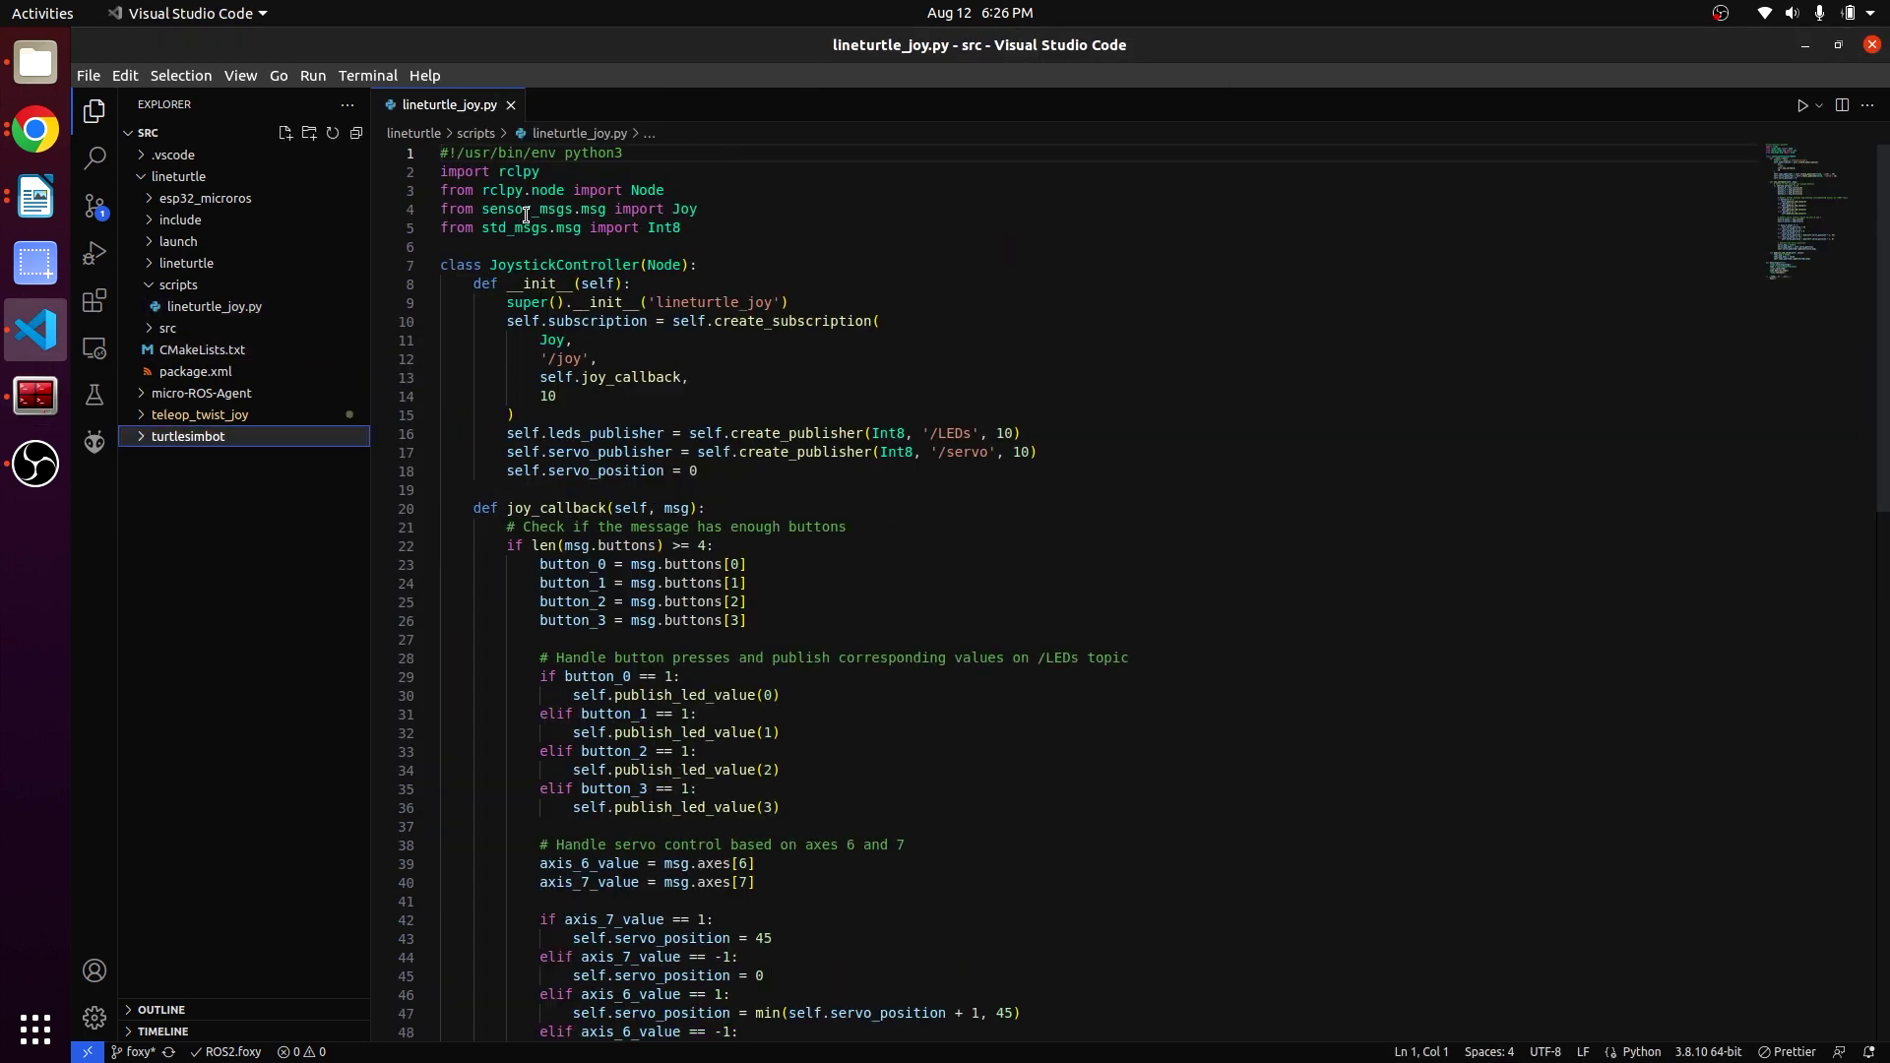
{"action": "scroll", "coordinate": [818, 395], "scroll_direction": "down", "scroll_amount": 5}
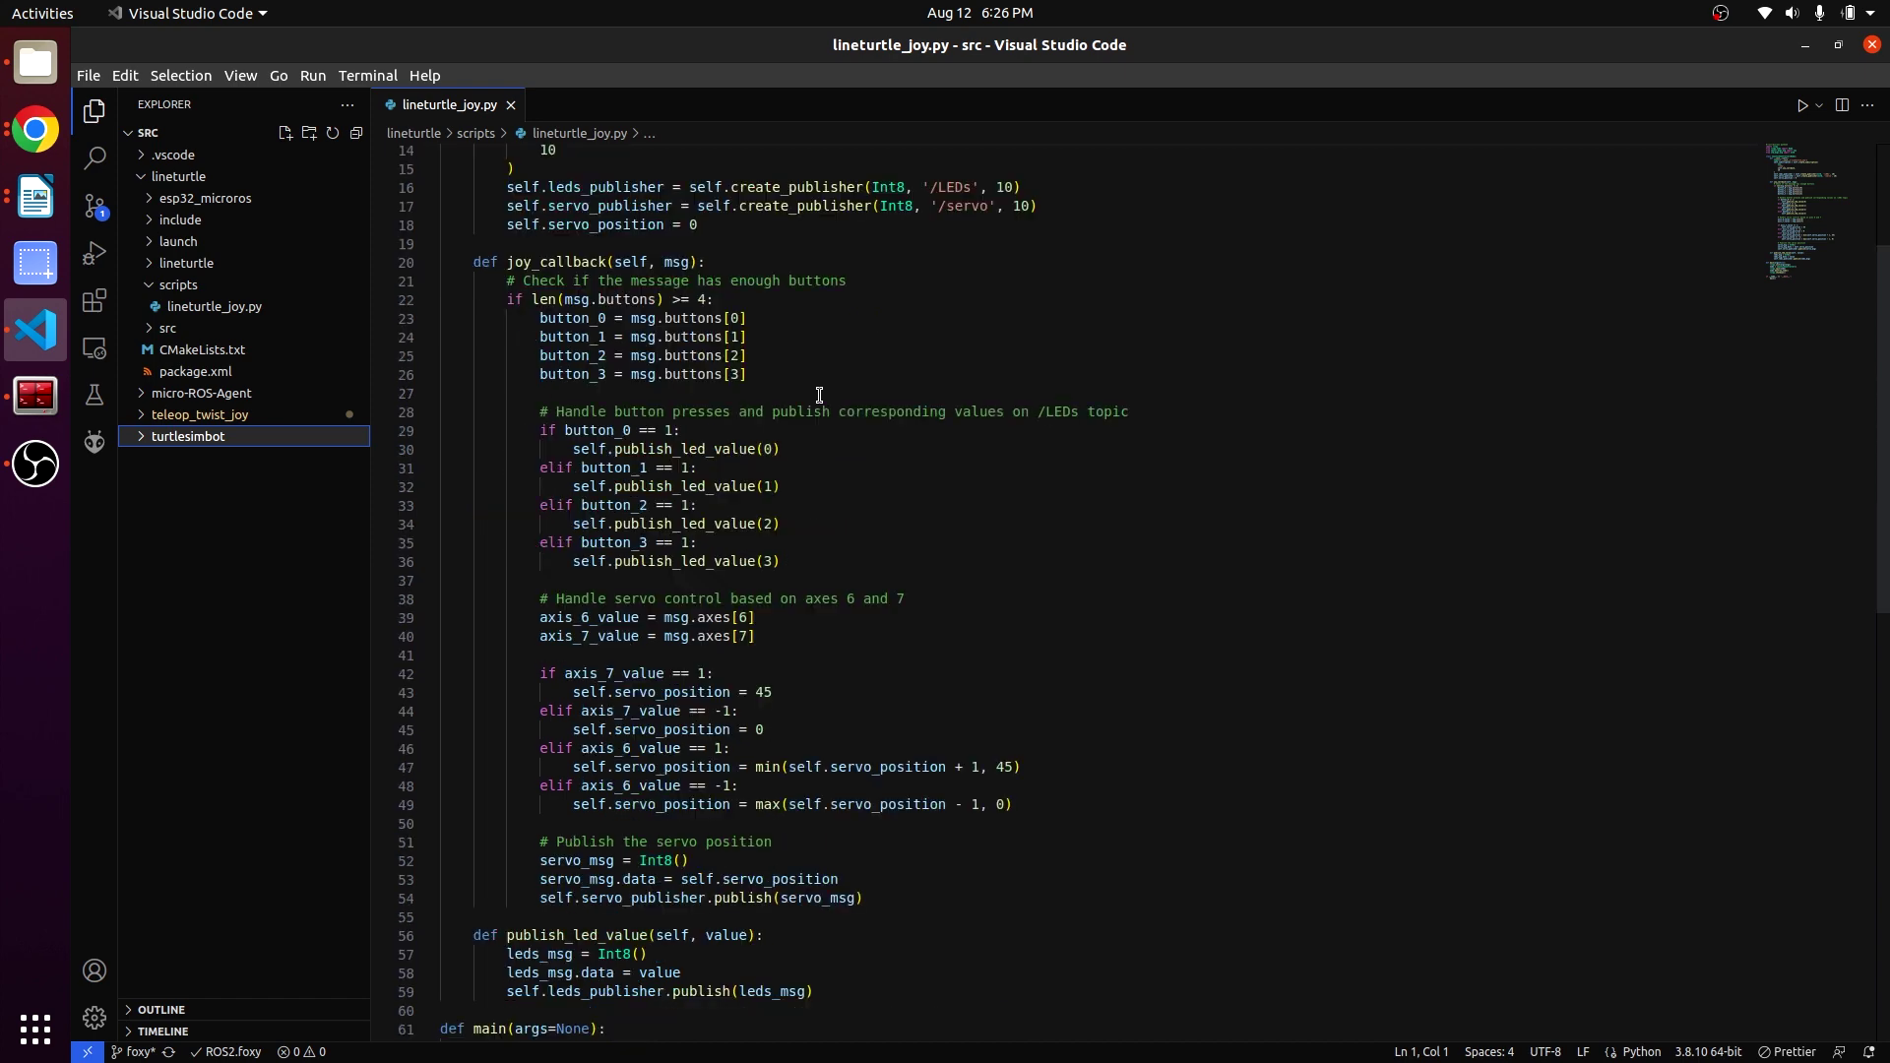
{"action": "scroll", "coordinate": [877, 393], "scroll_direction": "down", "scroll_amount": 4}
{"action": "scroll", "coordinate": [823, 393], "scroll_direction": "up", "scroll_amount": 1}
{"action": "scroll", "coordinate": [897, 466], "scroll_direction": "up", "scroll_amount": 8}
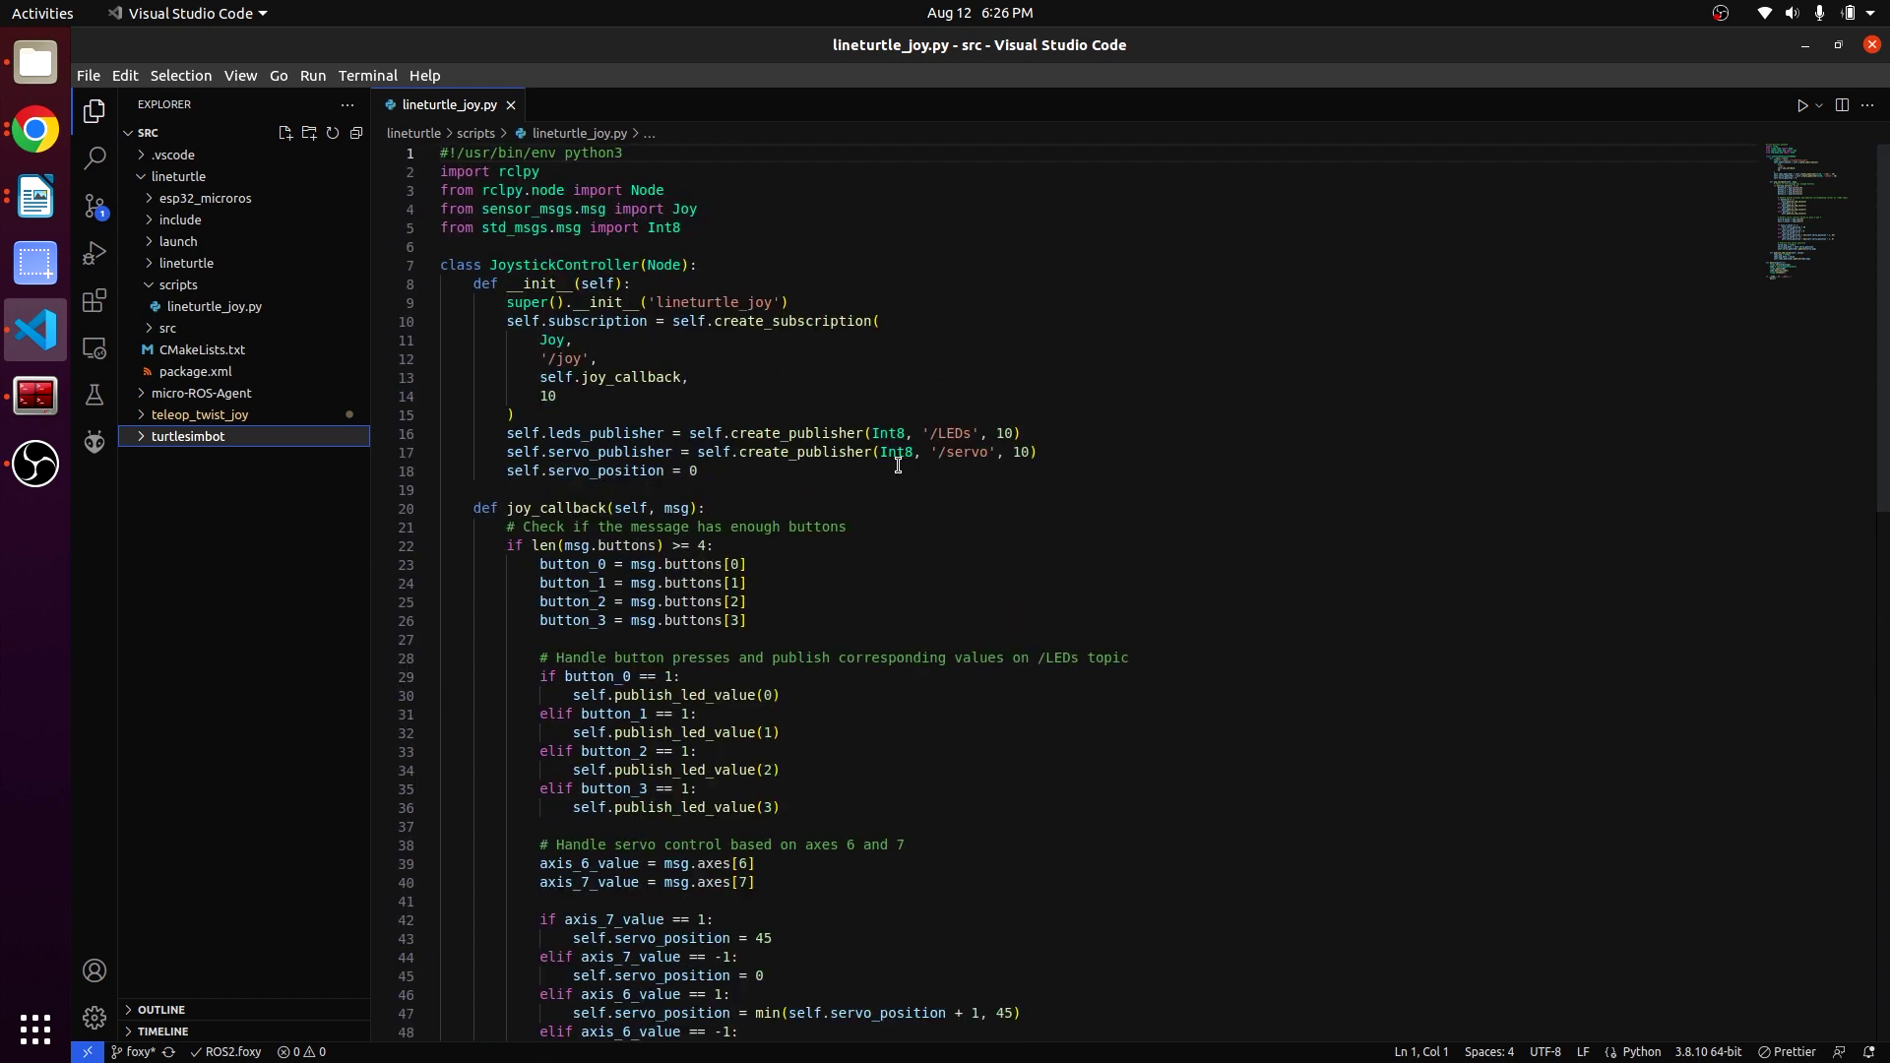
{"action": "double_click", "coordinate": [569, 357]}
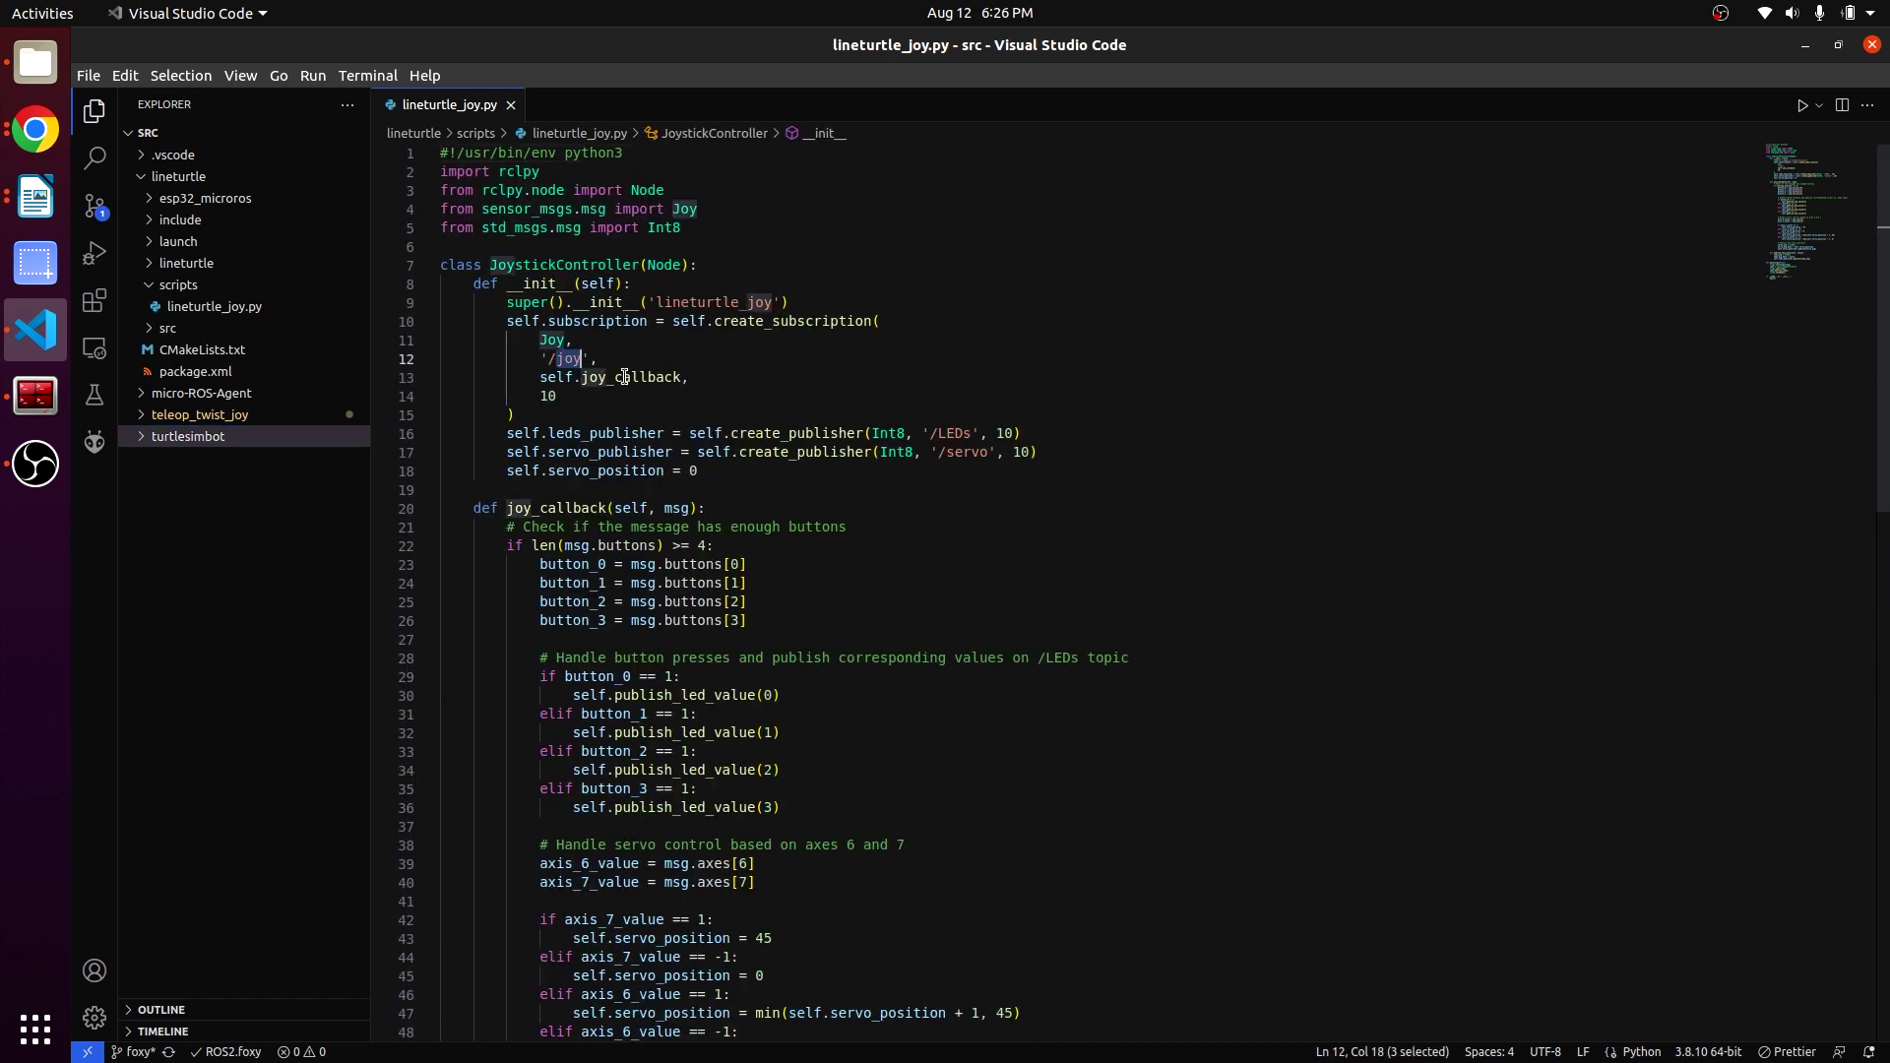
{"action": "scroll", "coordinate": [860, 339], "scroll_direction": "down", "scroll_amount": 3}
{"action": "double_click", "coordinate": [946, 284]}
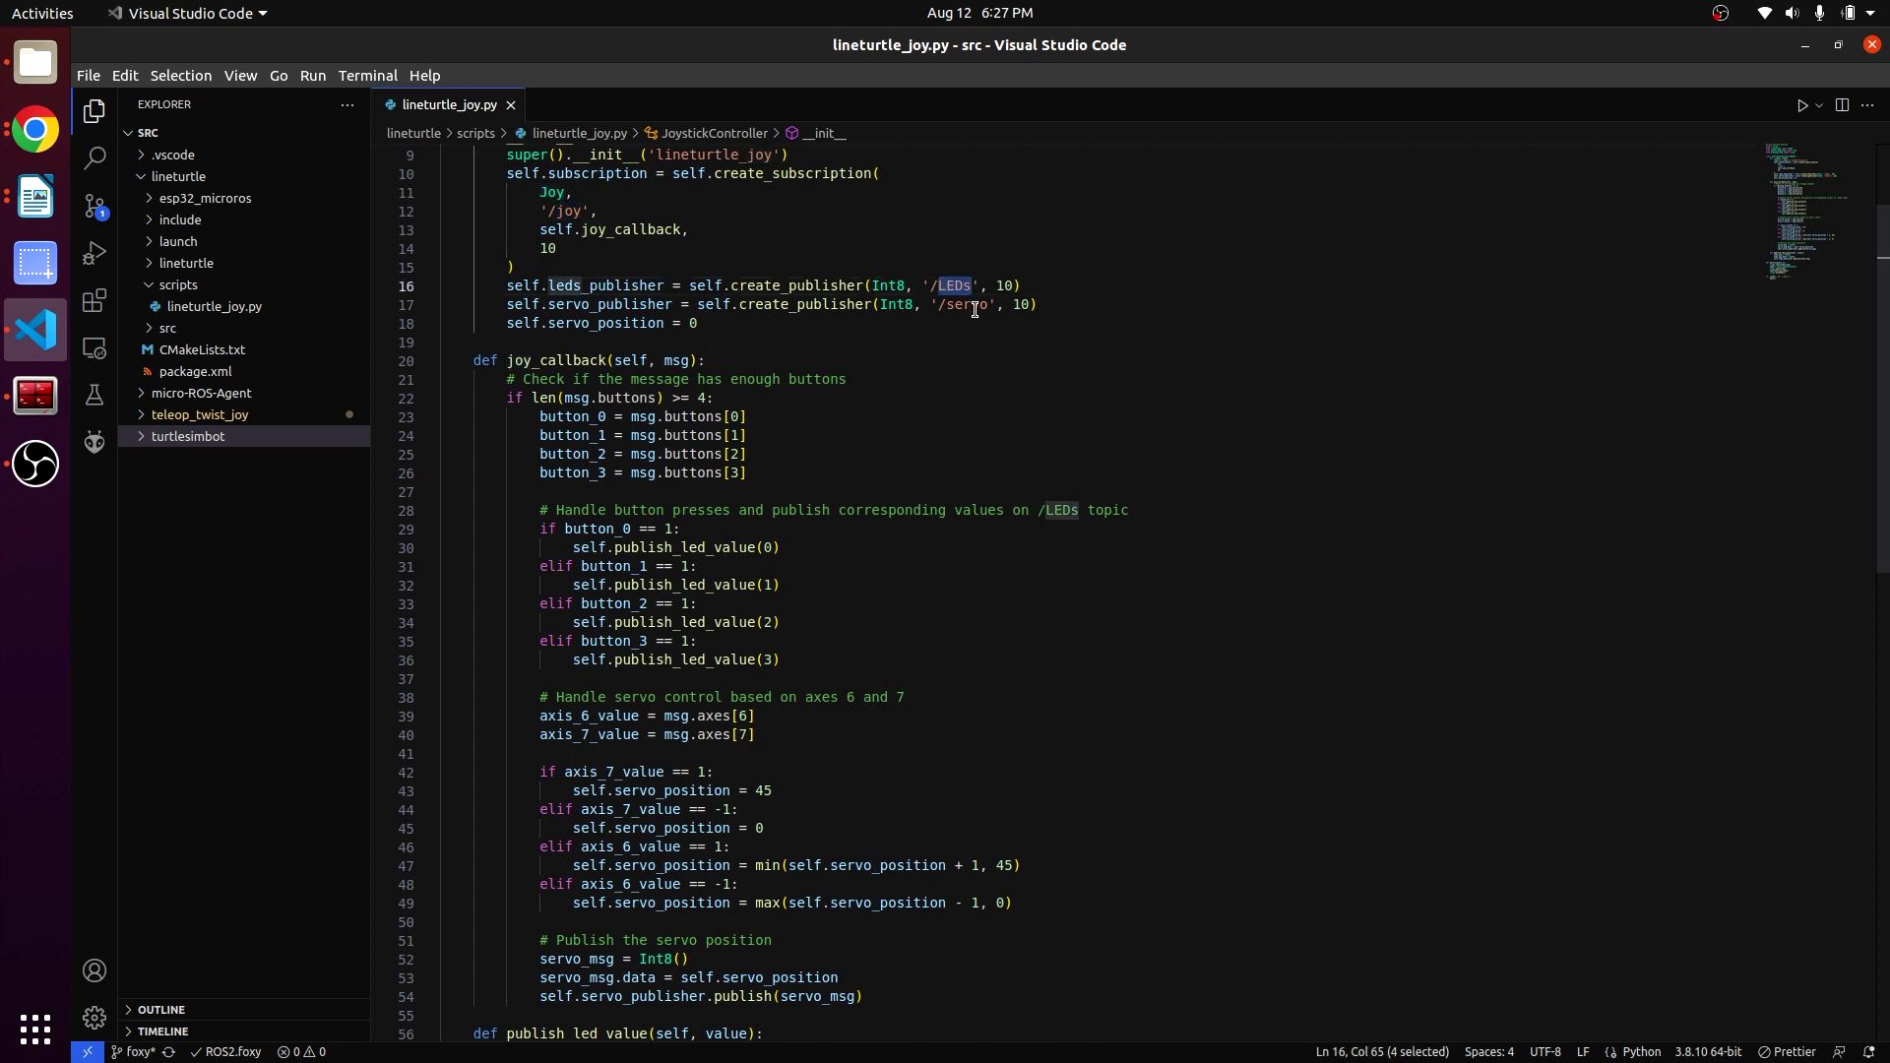
{"action": "double_click", "coordinate": [974, 305]}
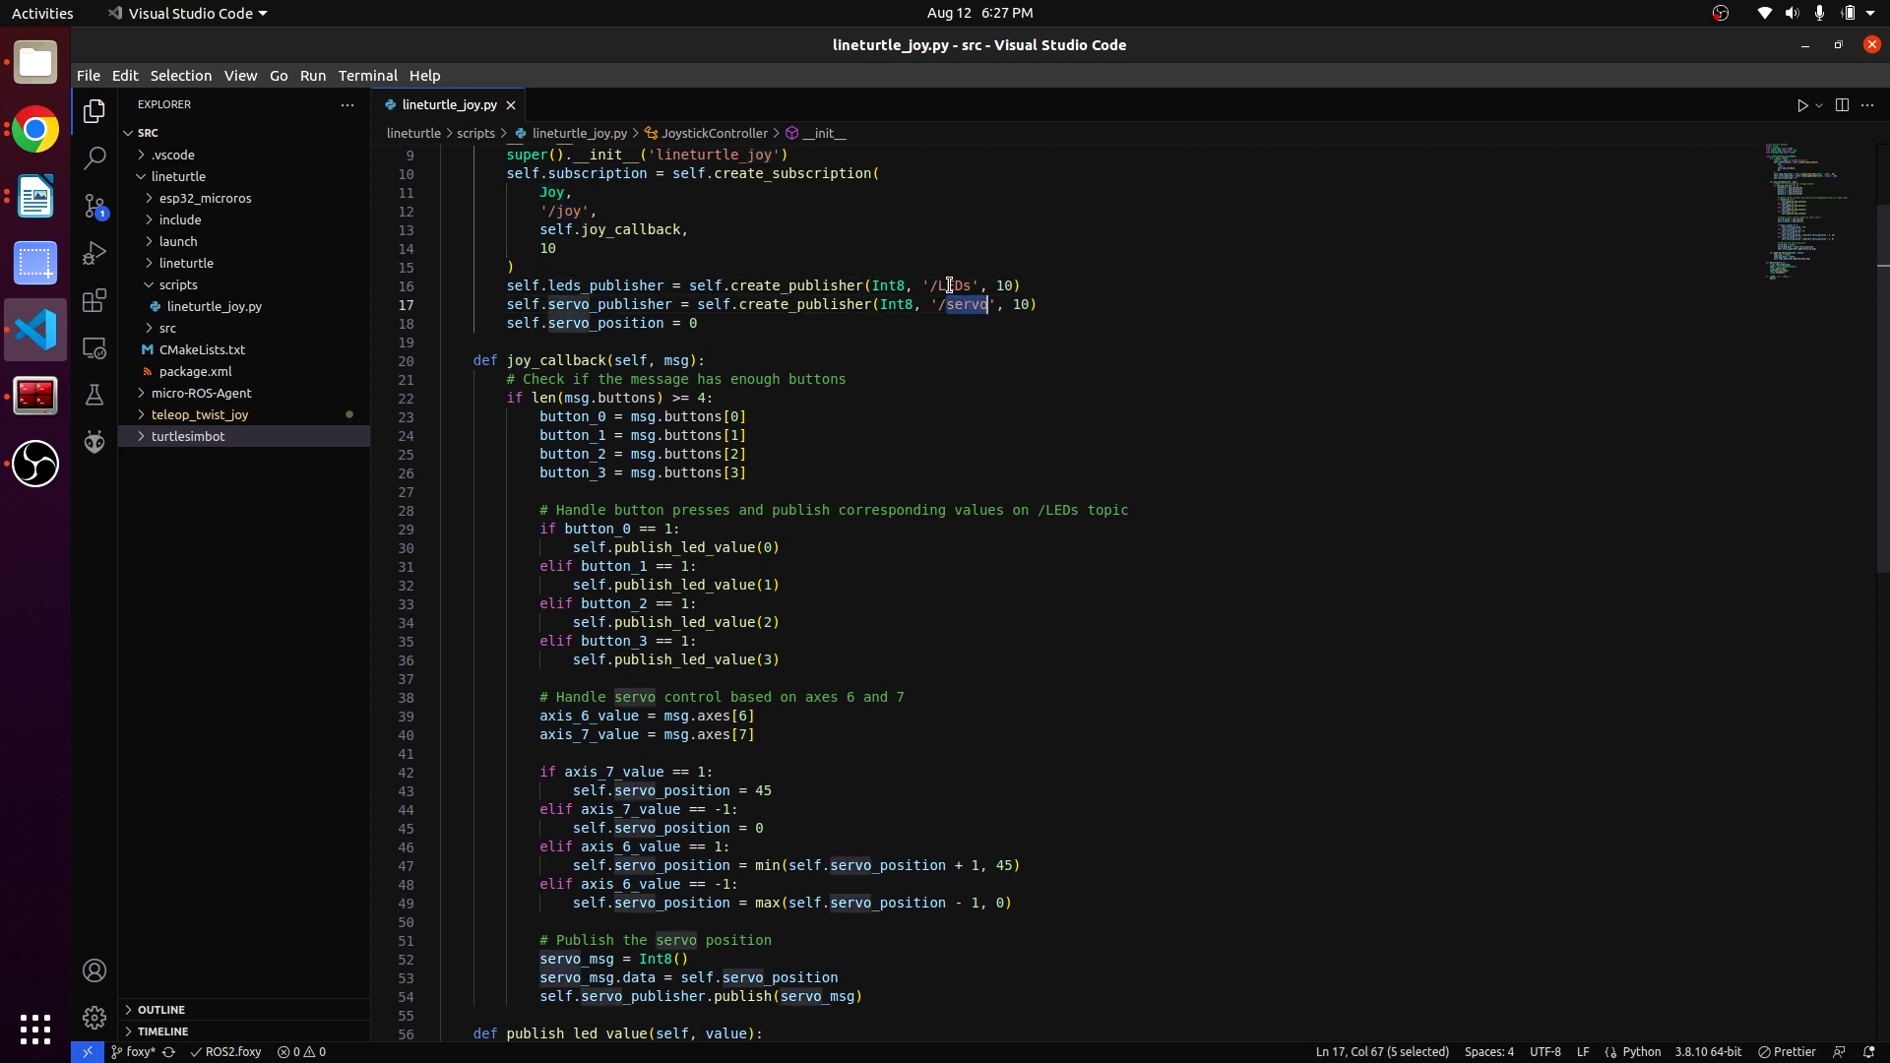
{"action": "left_click", "coordinate": [950, 285]}
{"action": "double_click", "coordinate": [973, 305]}
{"action": "scroll", "coordinate": [1148, 575], "scroll_direction": "up", "scroll_amount": 3}
Start the pasted micro_ros_agent command and split the terminal into side-by-side panes.
{"action": "left_click", "coordinate": [63, 406]}
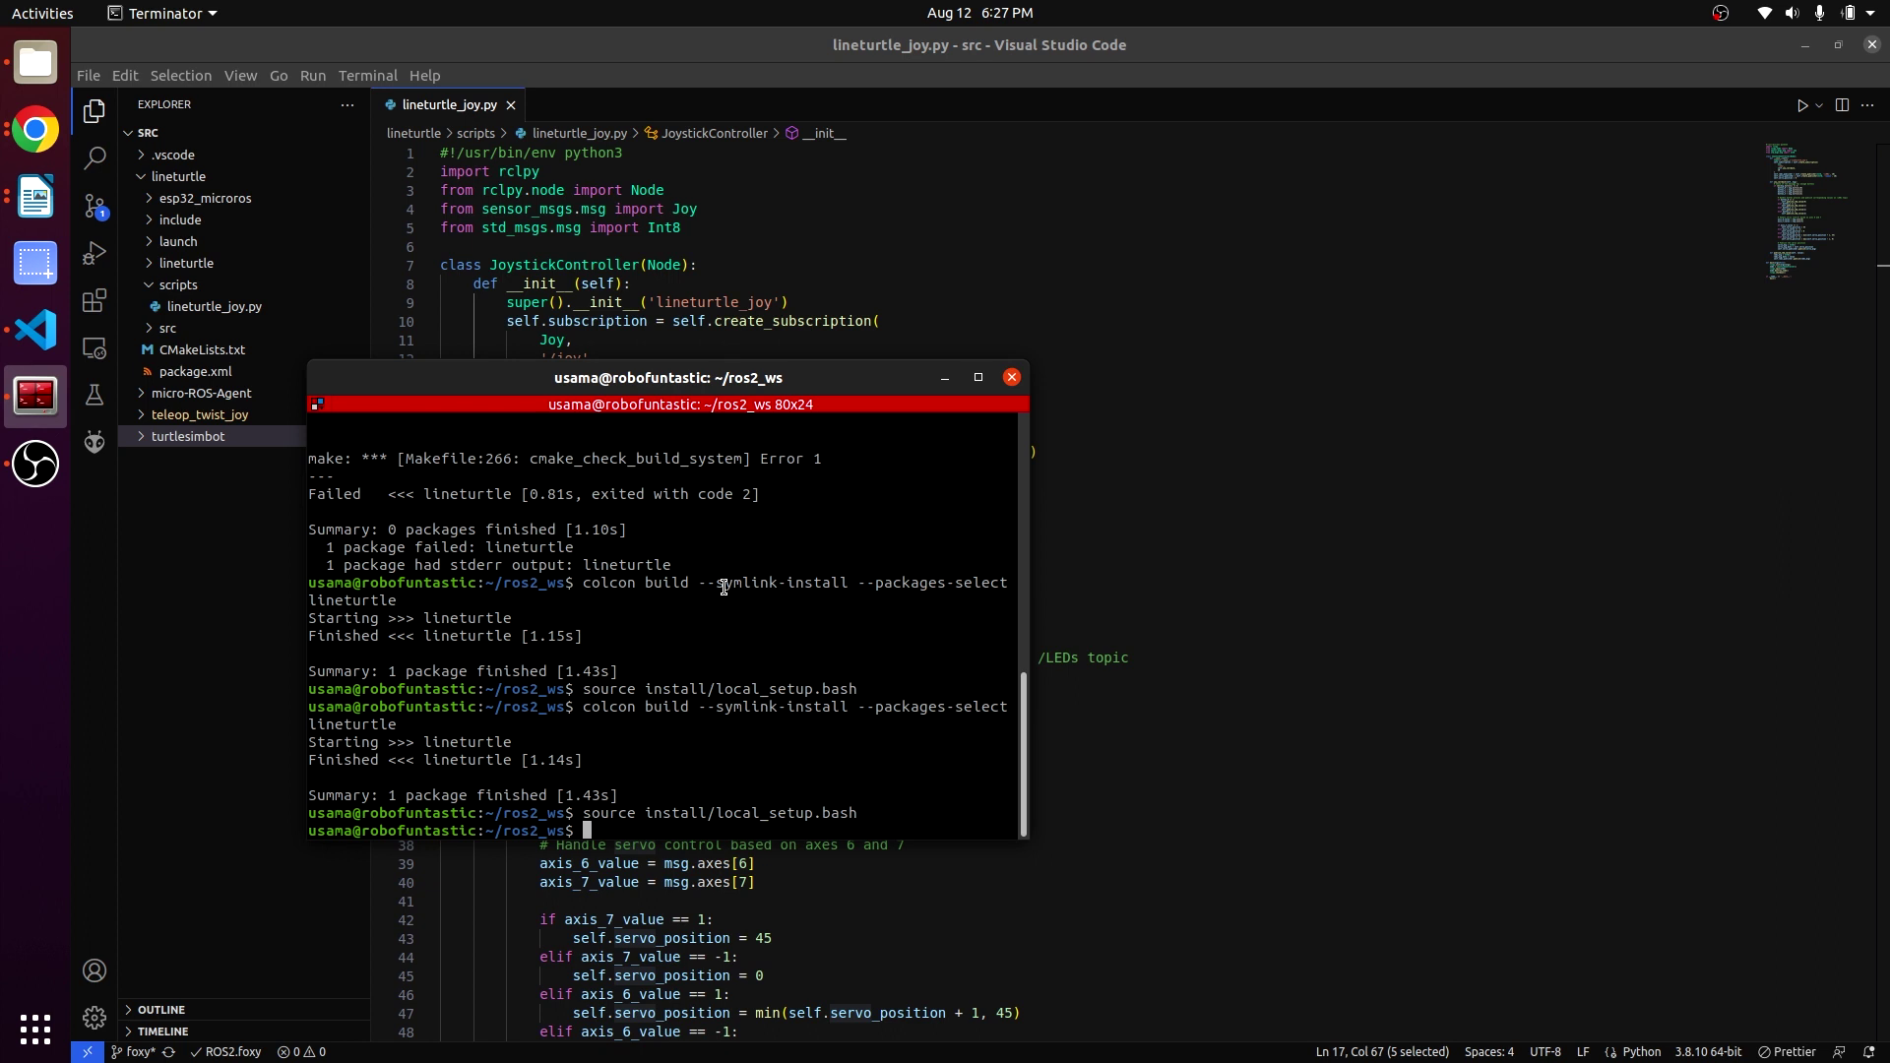
{"action": "right_click", "coordinate": [757, 555]}
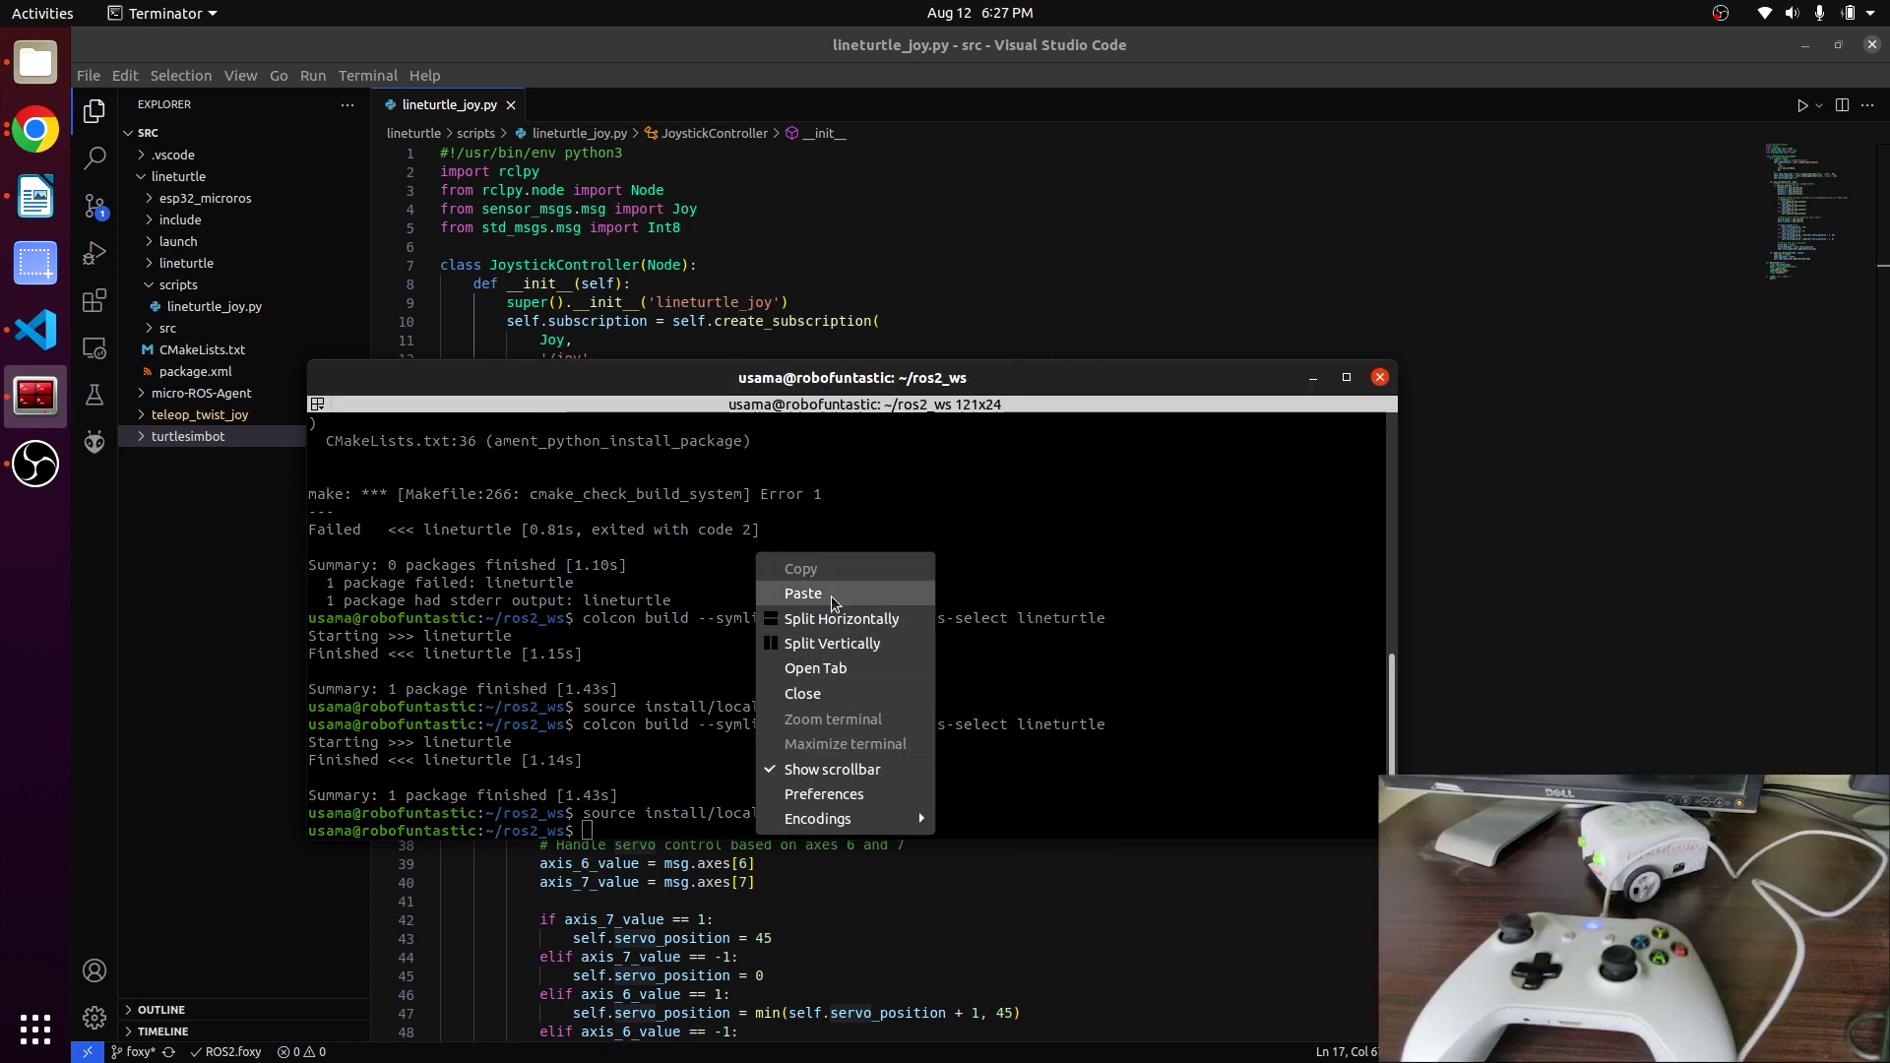
{"action": "left_click", "coordinate": [833, 594]}
{"action": "key", "text": "Return"}
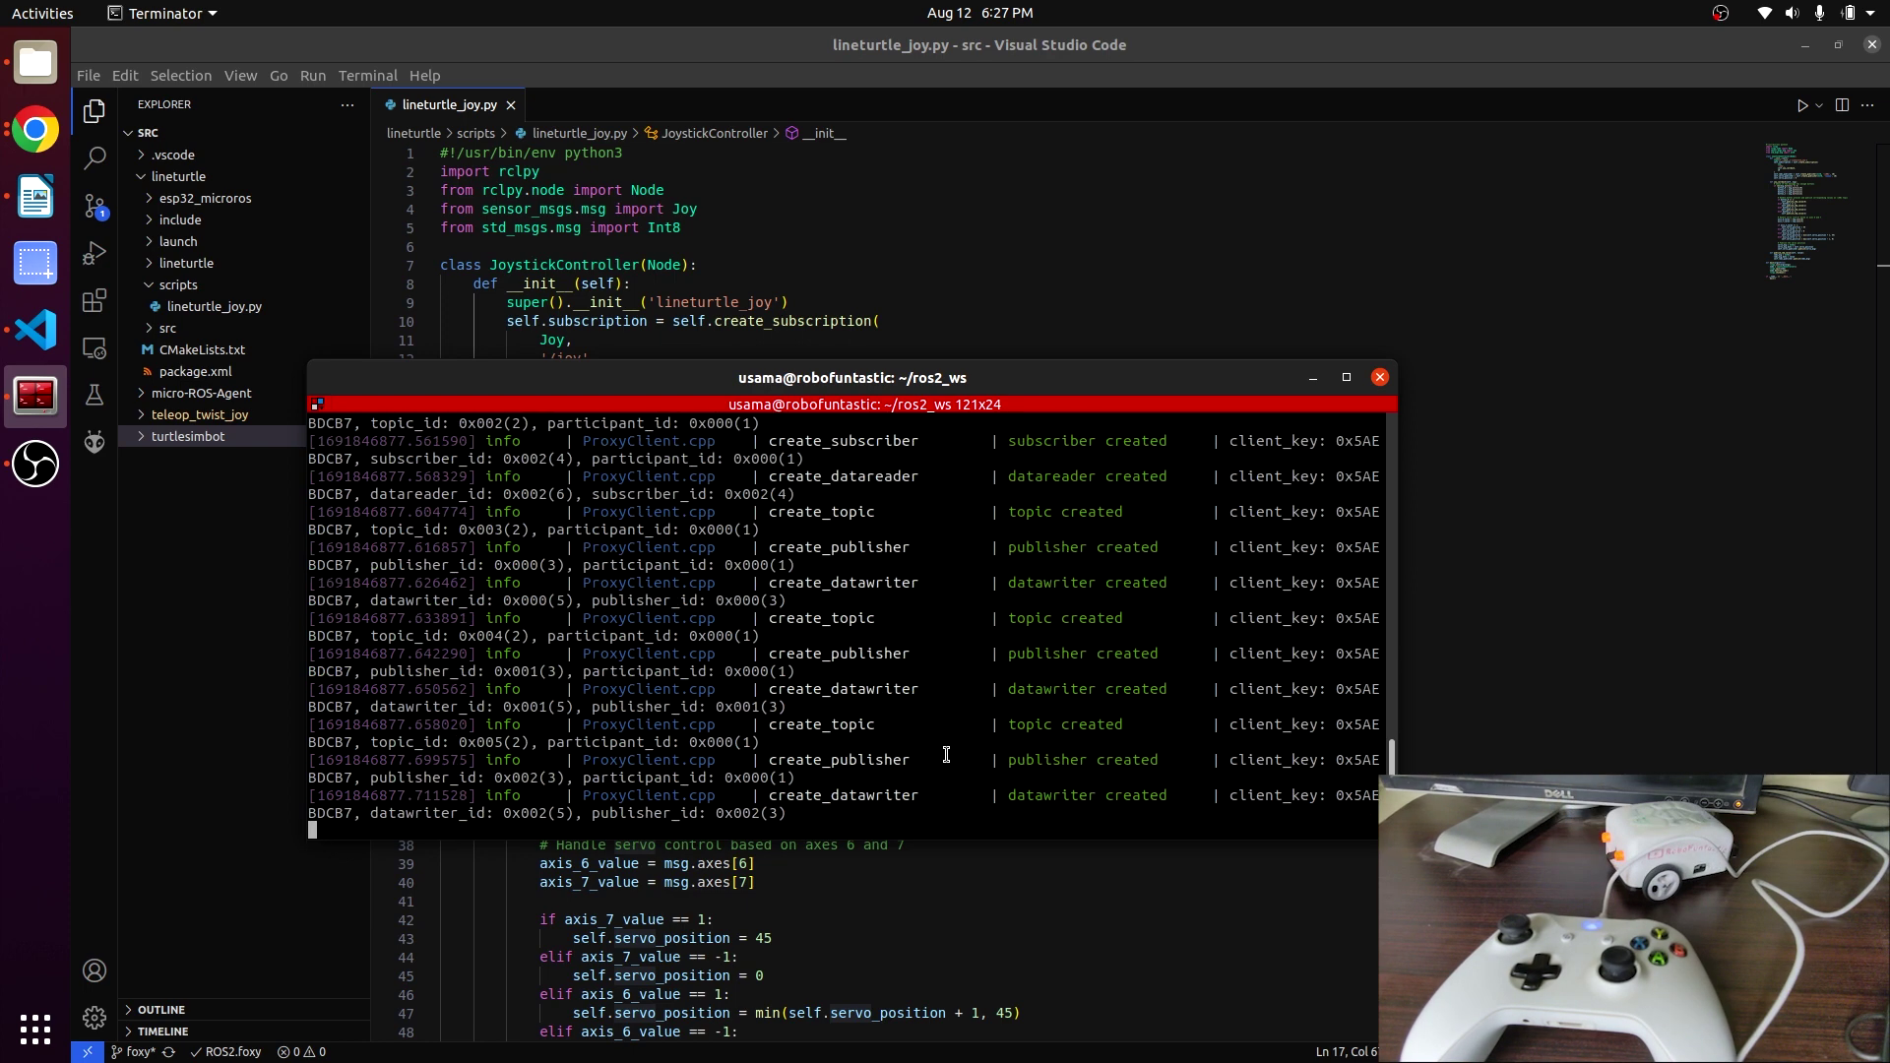
{"action": "right_click", "coordinate": [710, 494]}
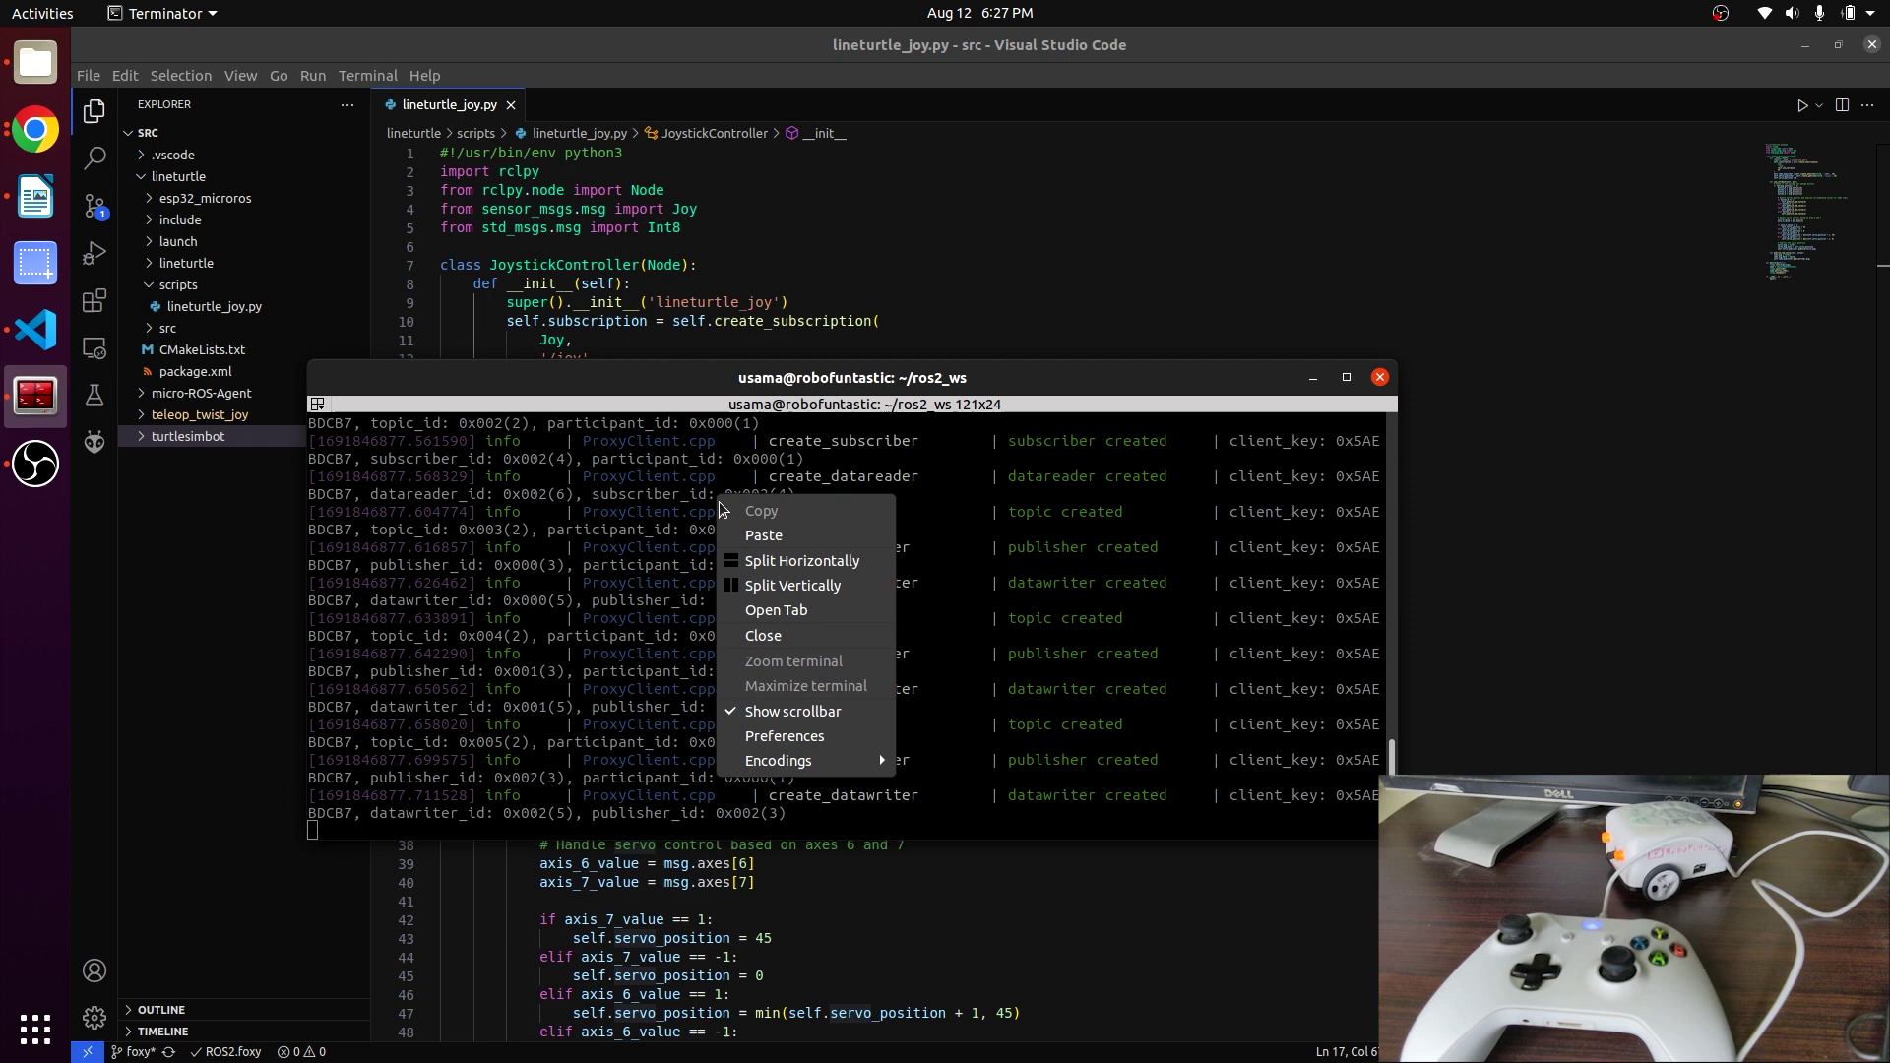
{"action": "left_click", "coordinate": [783, 578]}
{"action": "type", "text": "ros2 launch teleop_twist_joy teleop-launch.py joy_config:='xbox'"}
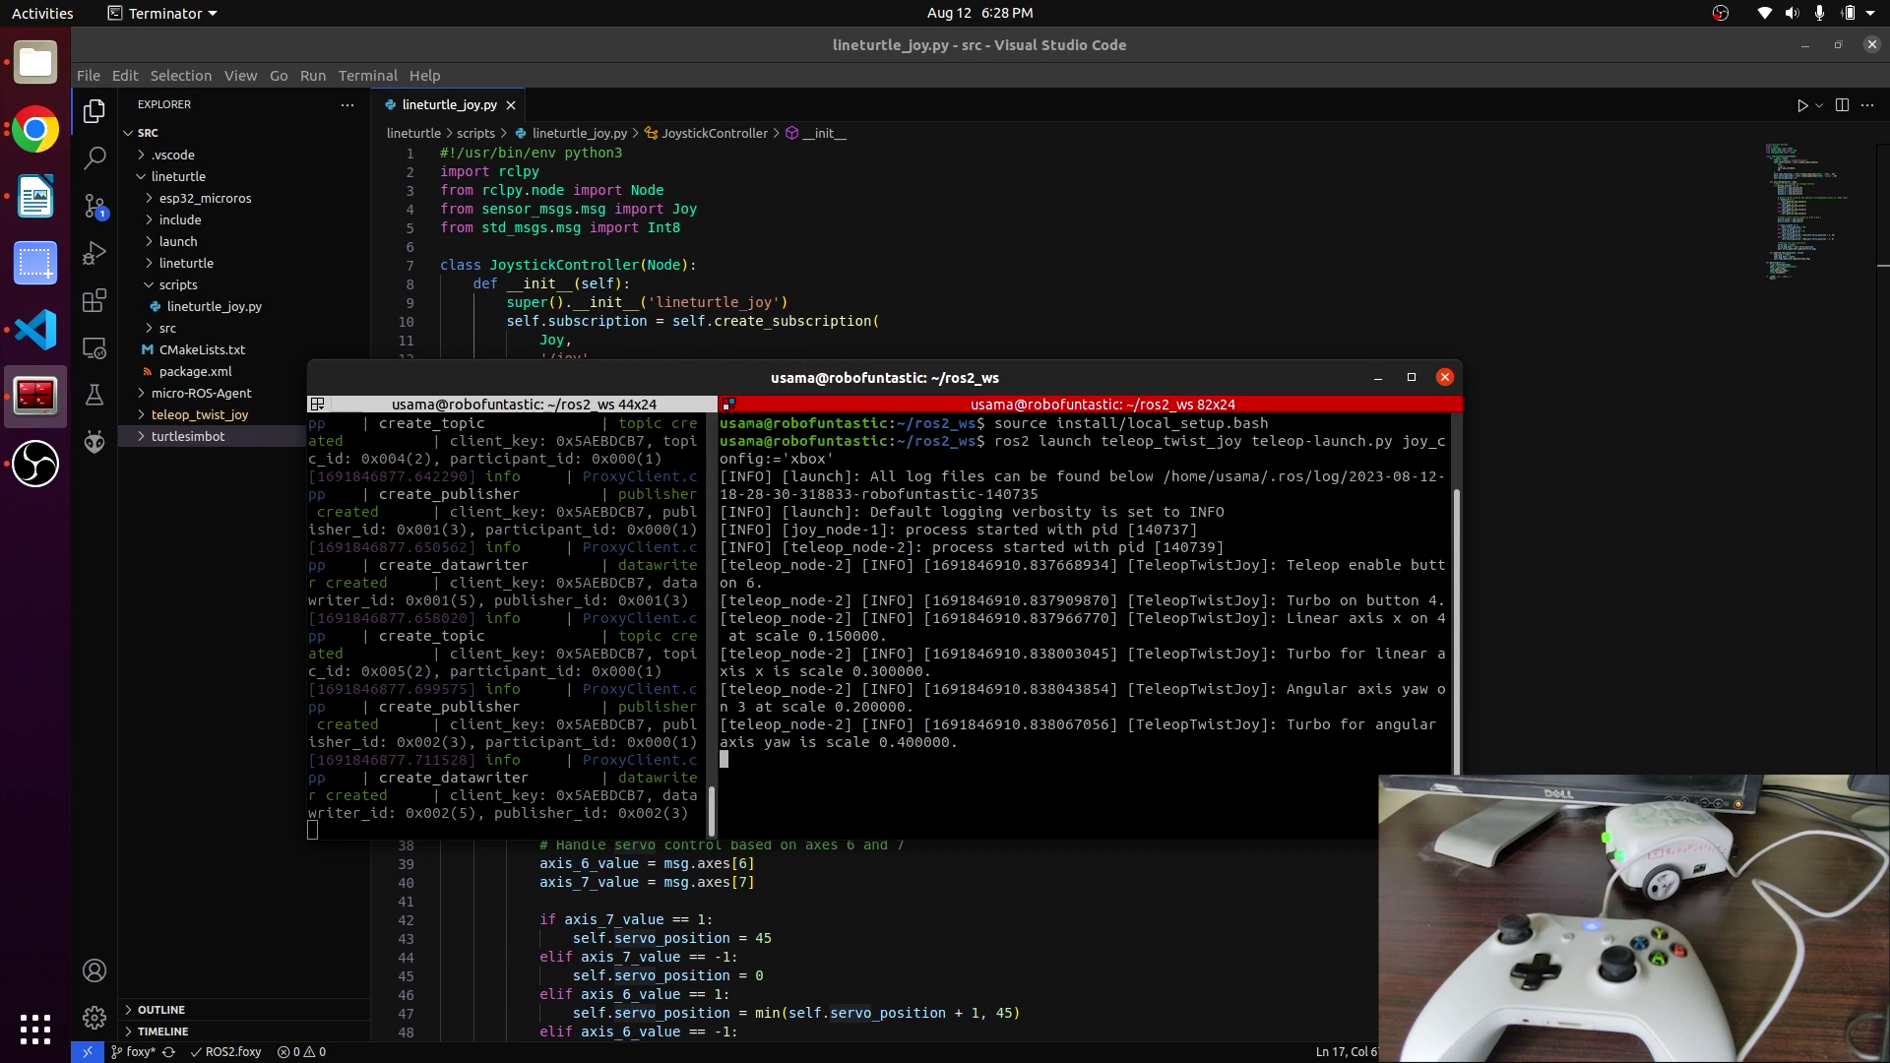
Split the right-hand teleop pane vertically into a new third pane.
{"action": "right_click", "coordinate": [1080, 629]}
{"action": "left_click", "coordinate": [1149, 709]}
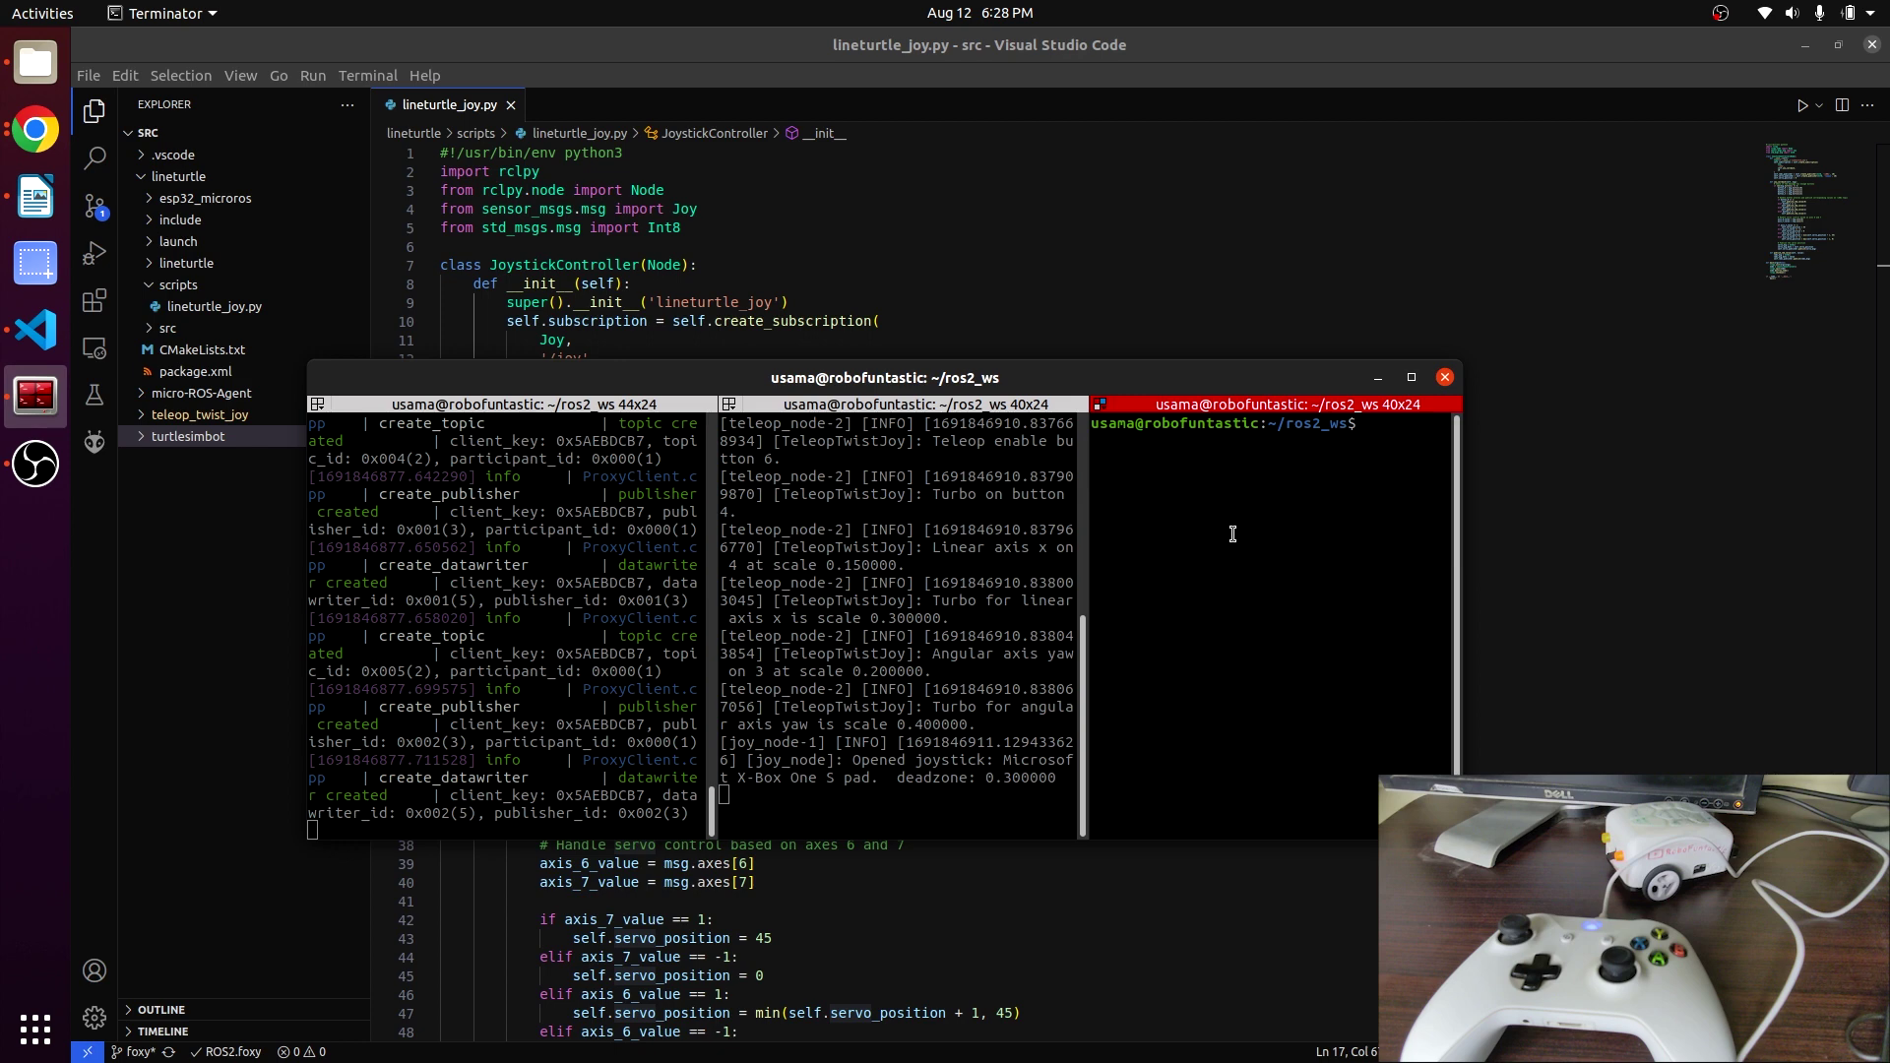